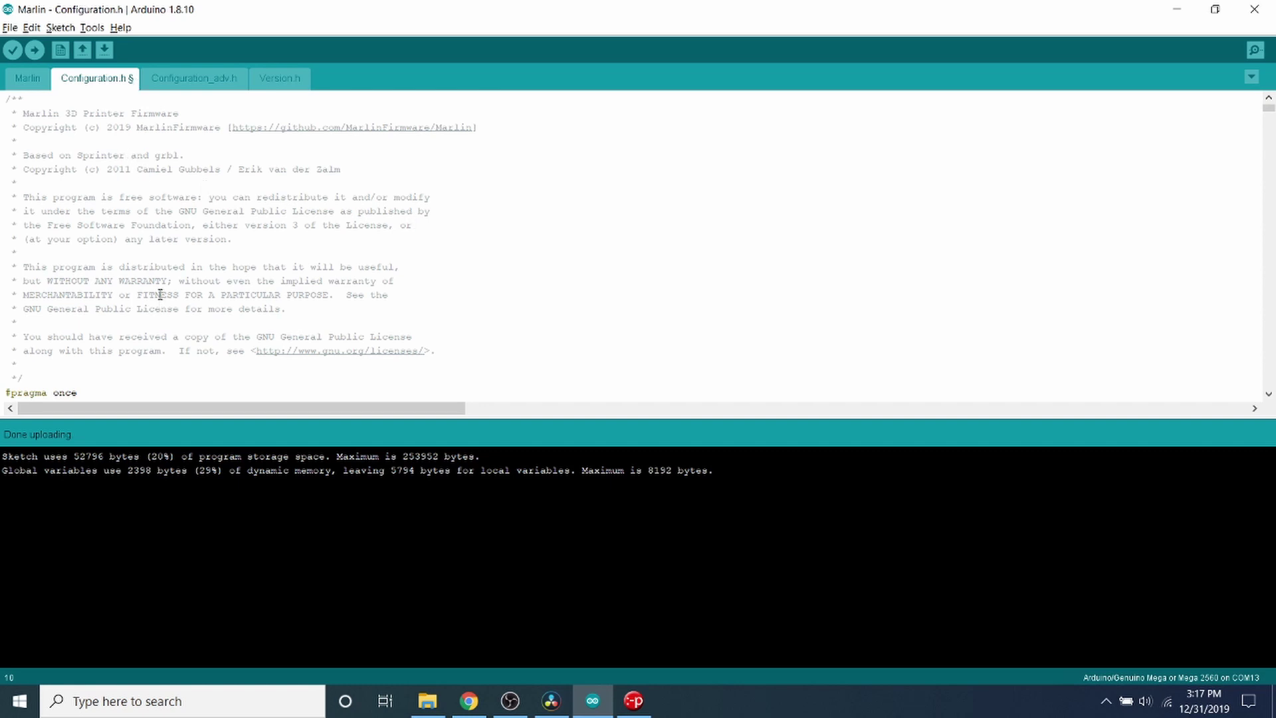
scroll(160, 295, "down", 1)
scroll(160, 294, "down", 1)
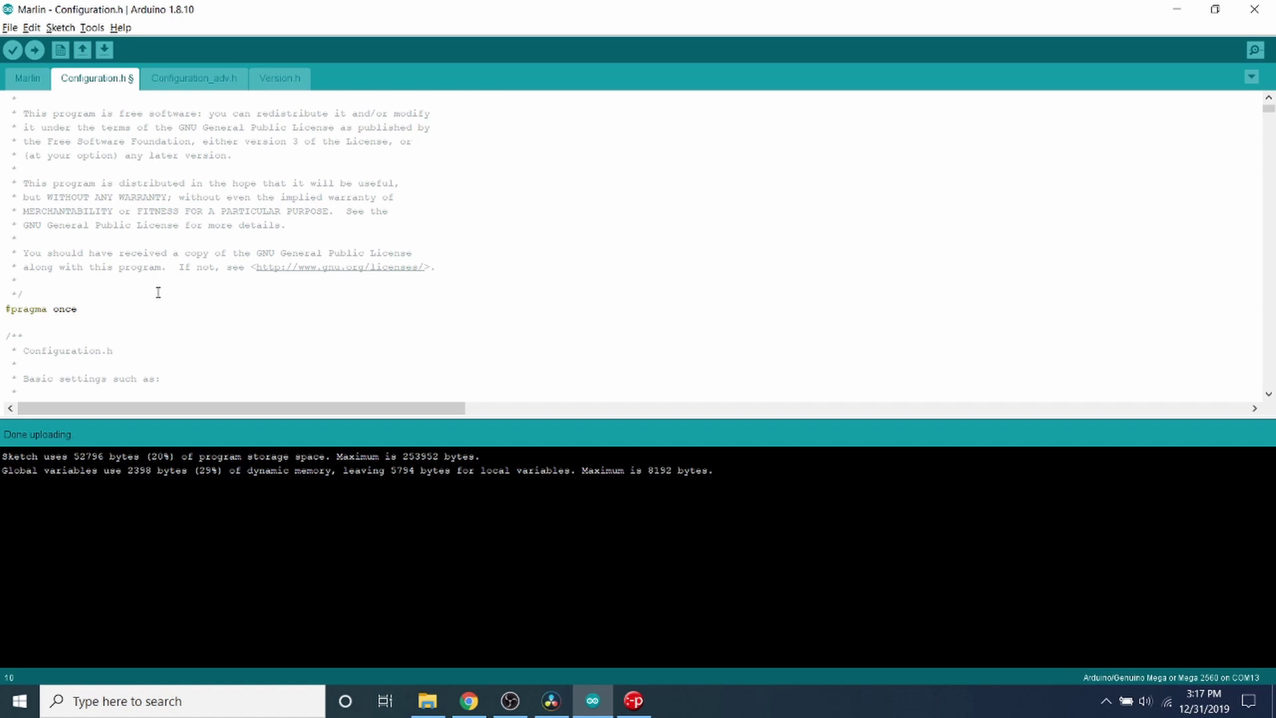
Search Configuration.h for 'mother' and highlight the MOTHERBOARD value BOARD_RAMPS_14_EFB
key("ctrl+f")
type("mother")
key("Return")
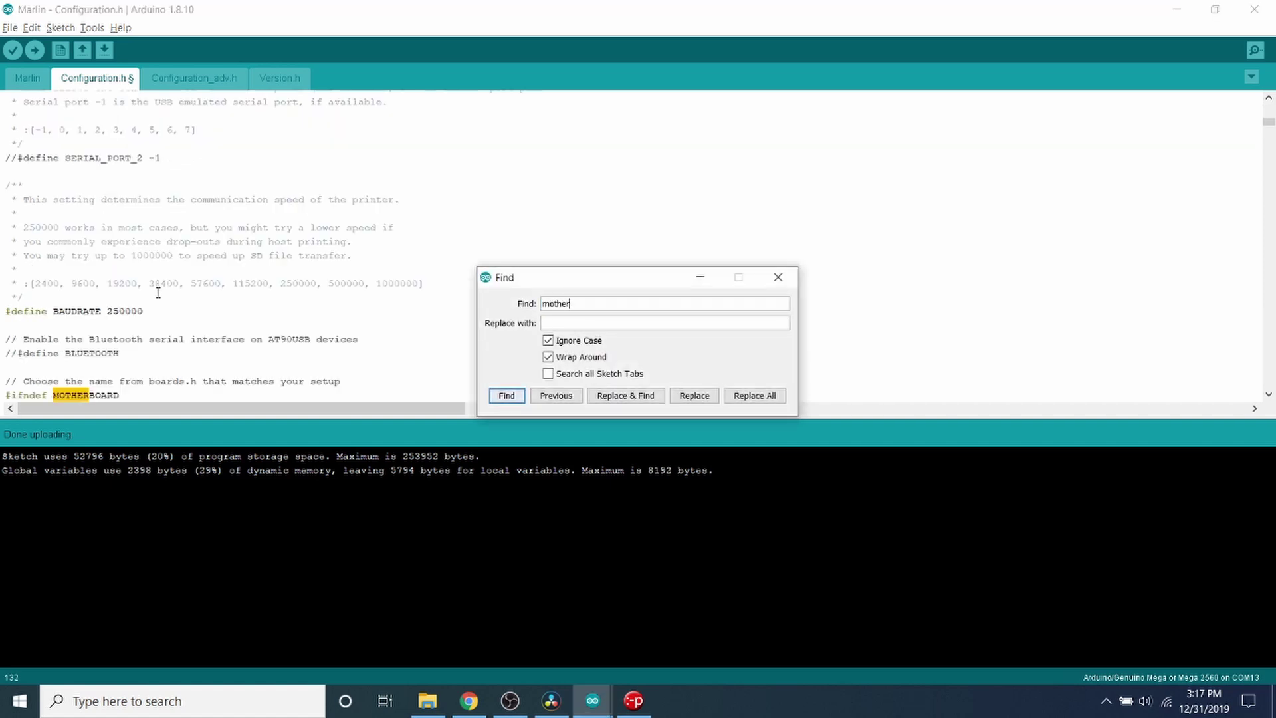
key("Return")
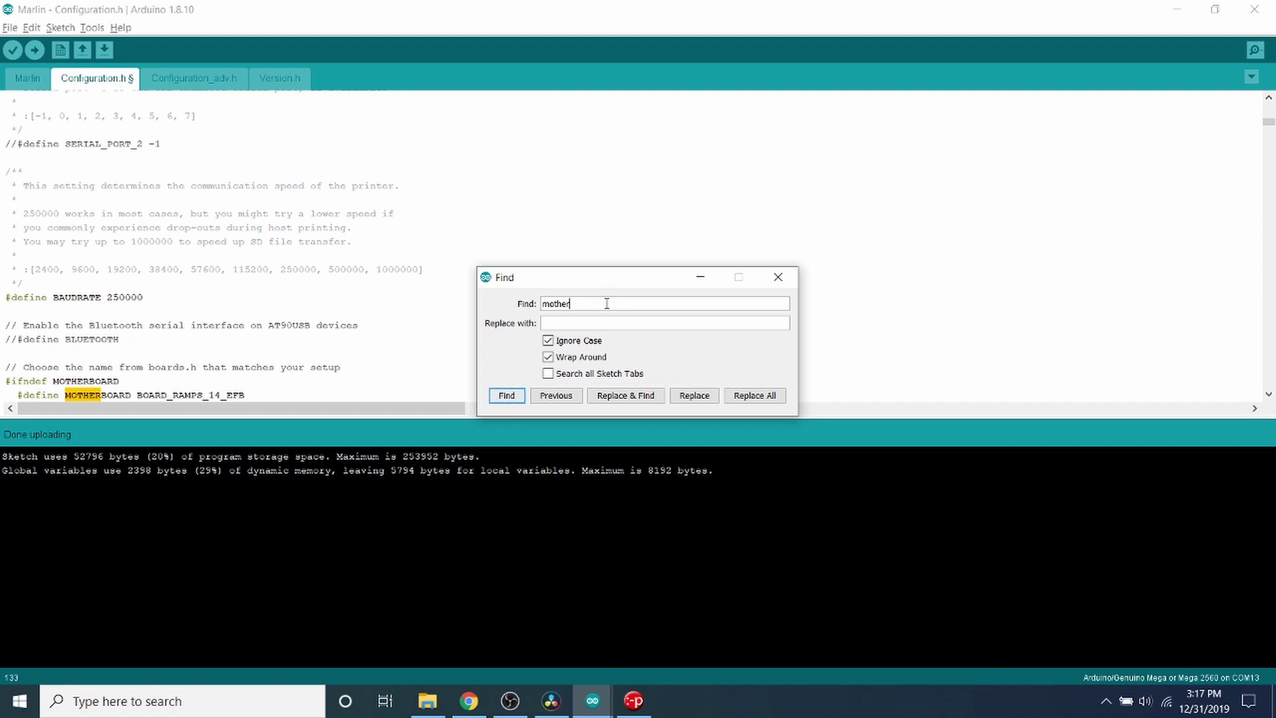
left_click(777, 277)
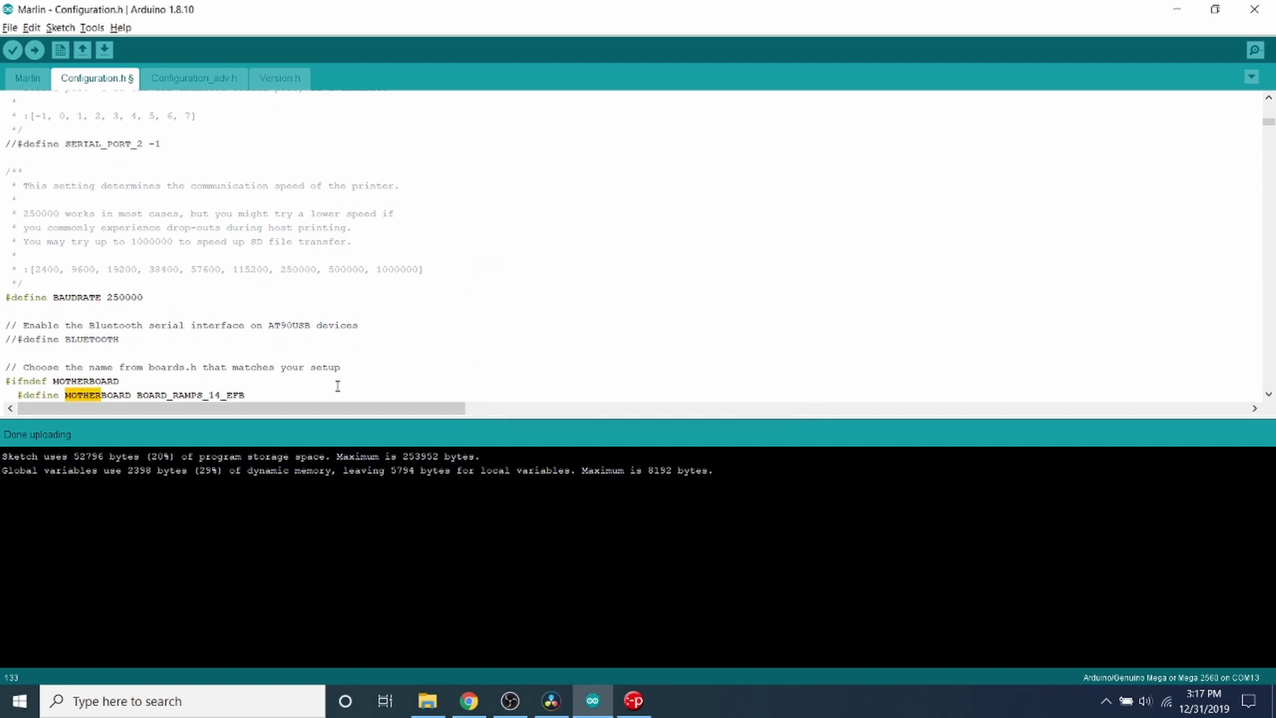
left_click_drag(137, 396, 244, 395)
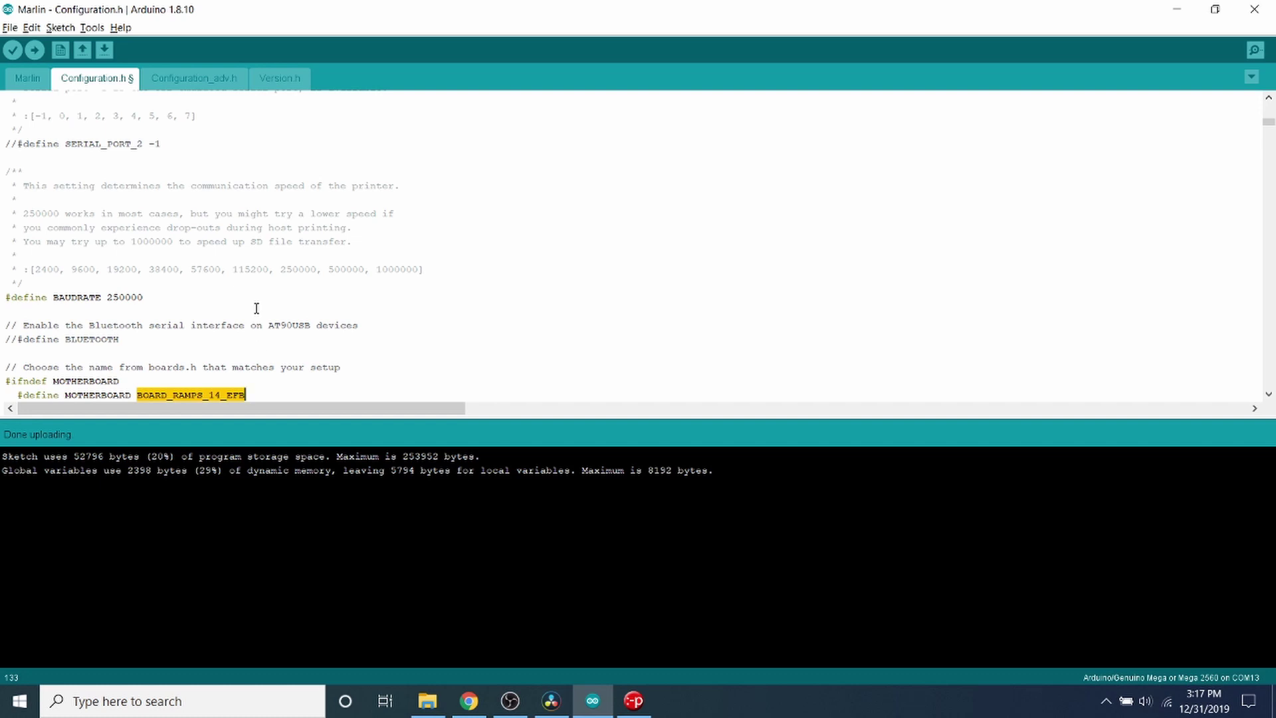
scroll(256, 308, "down", 1)
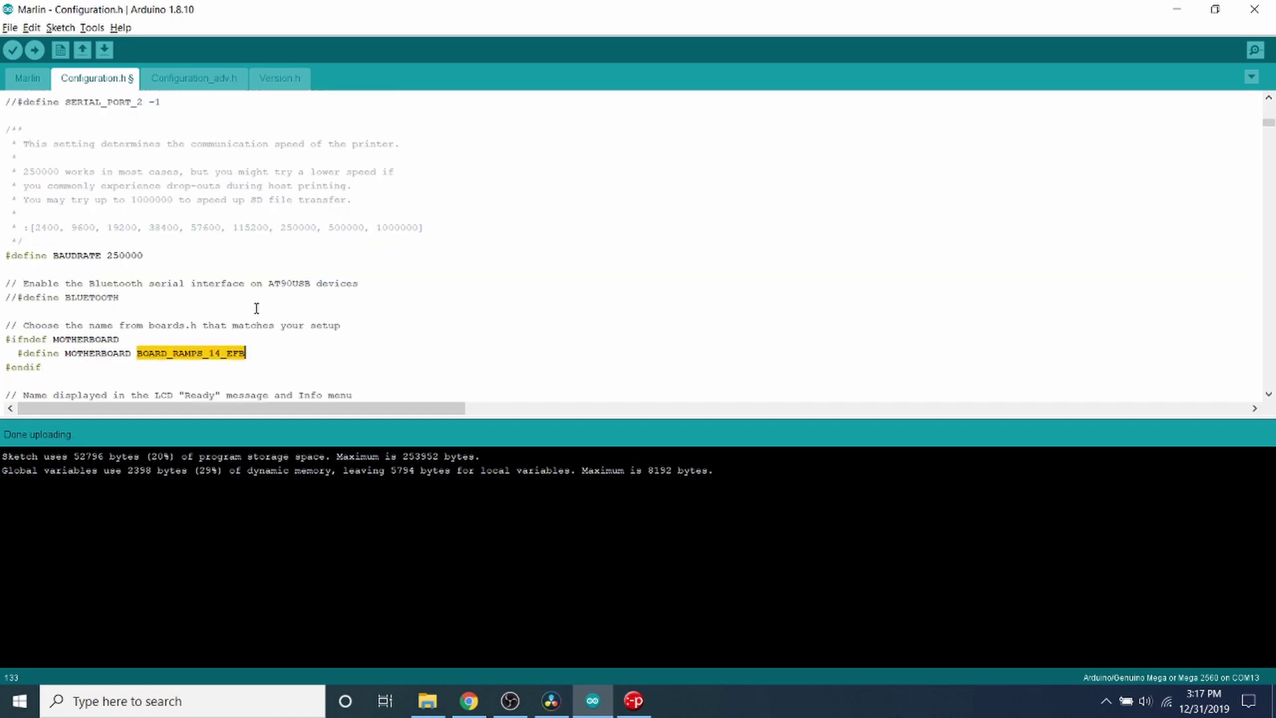
Search 'endstop' to reach Endstop Settings and highlight the USE_XMIN/YMIN/ZMIN_PLUG lines
key("ctrl+f")
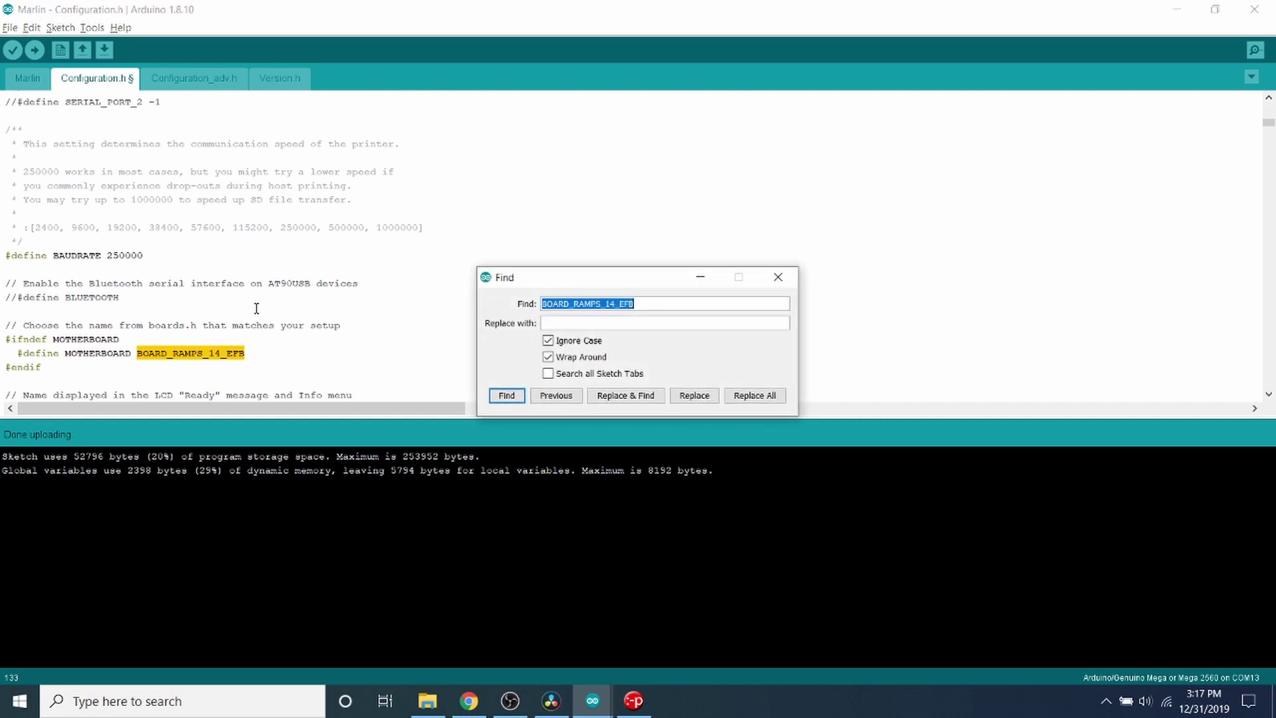
type("endstop")
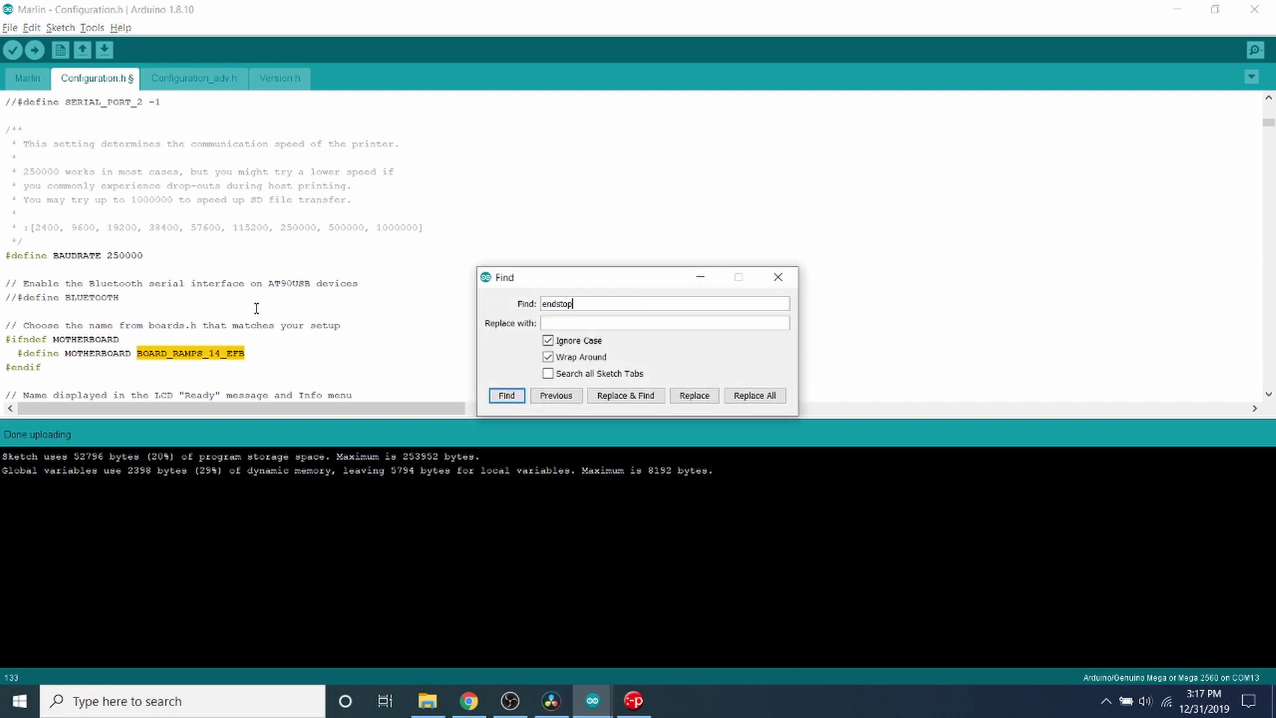
key("Return")
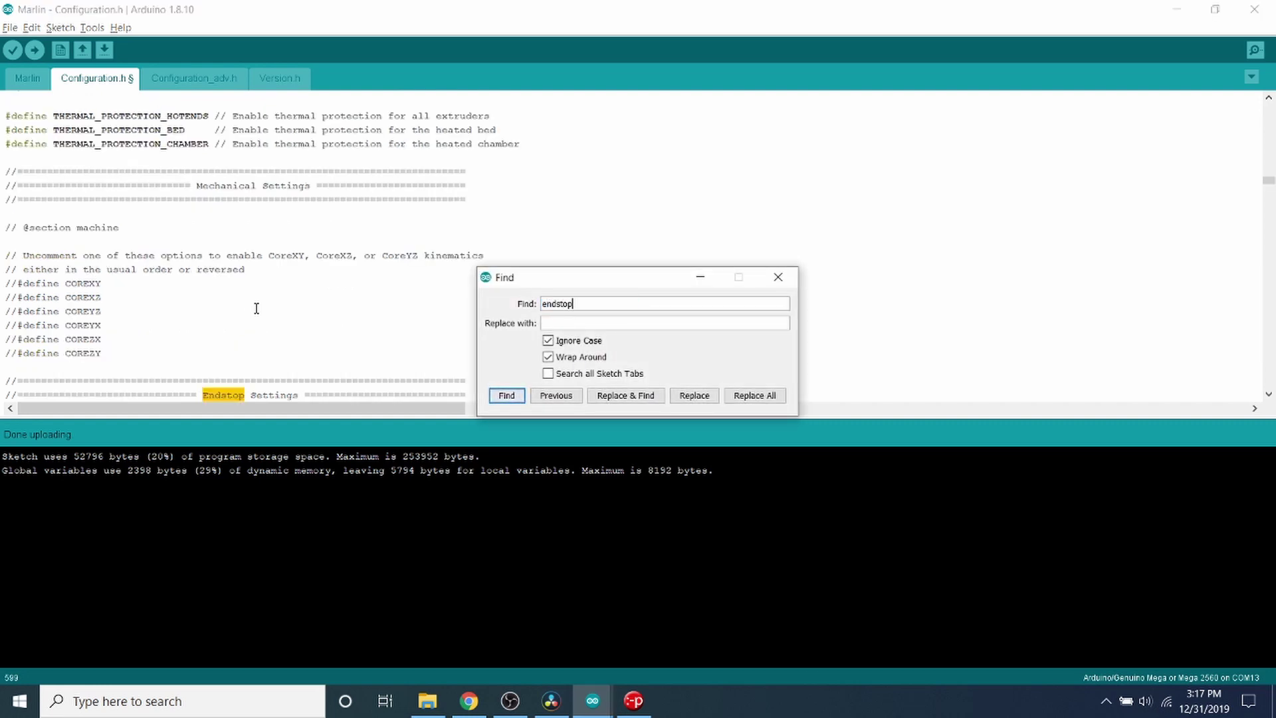
left_click(777, 276)
scroll(344, 277, "down", 3)
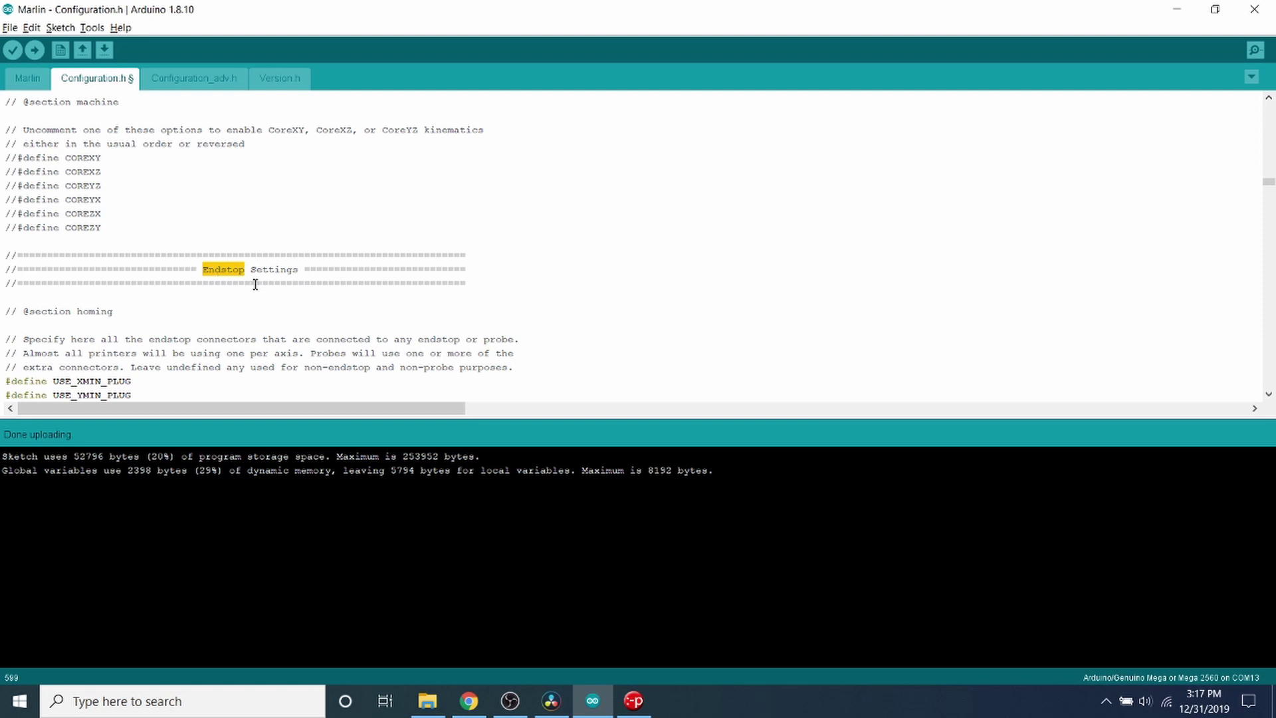
scroll(50, 388, "down", 1)
scroll(51, 388, "down", 1)
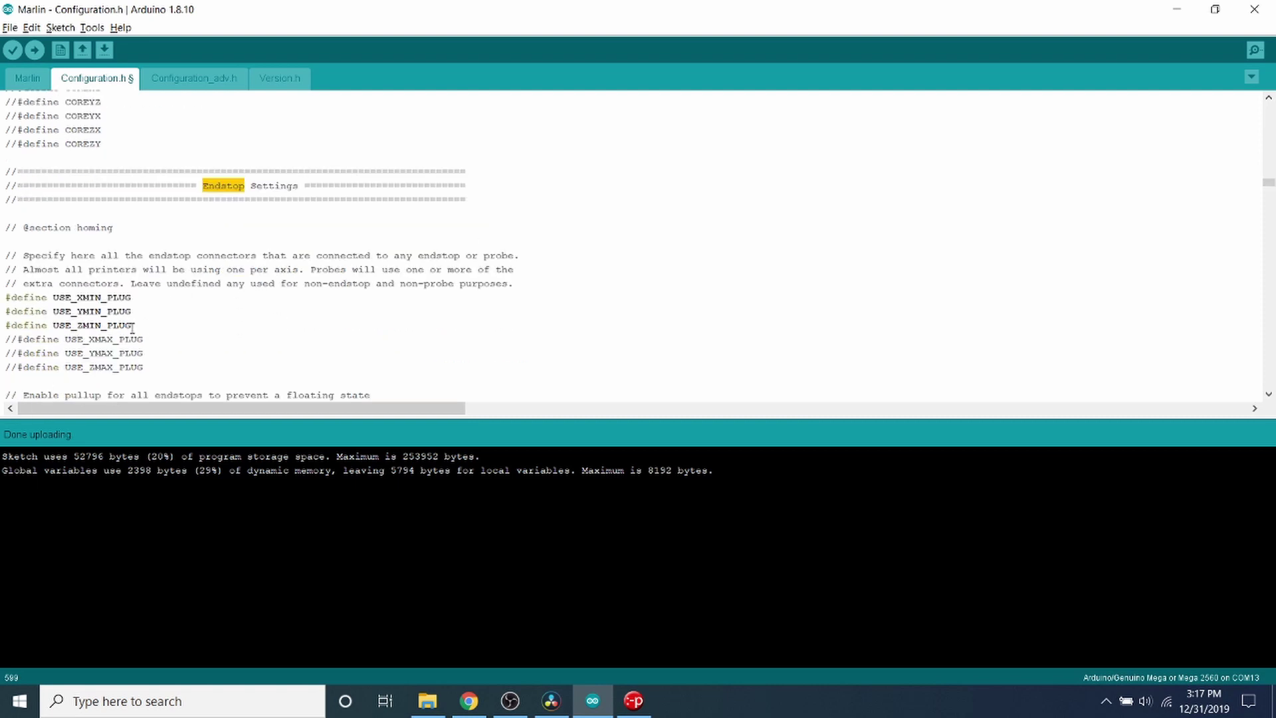
left_click_drag(137, 326, 4, 296)
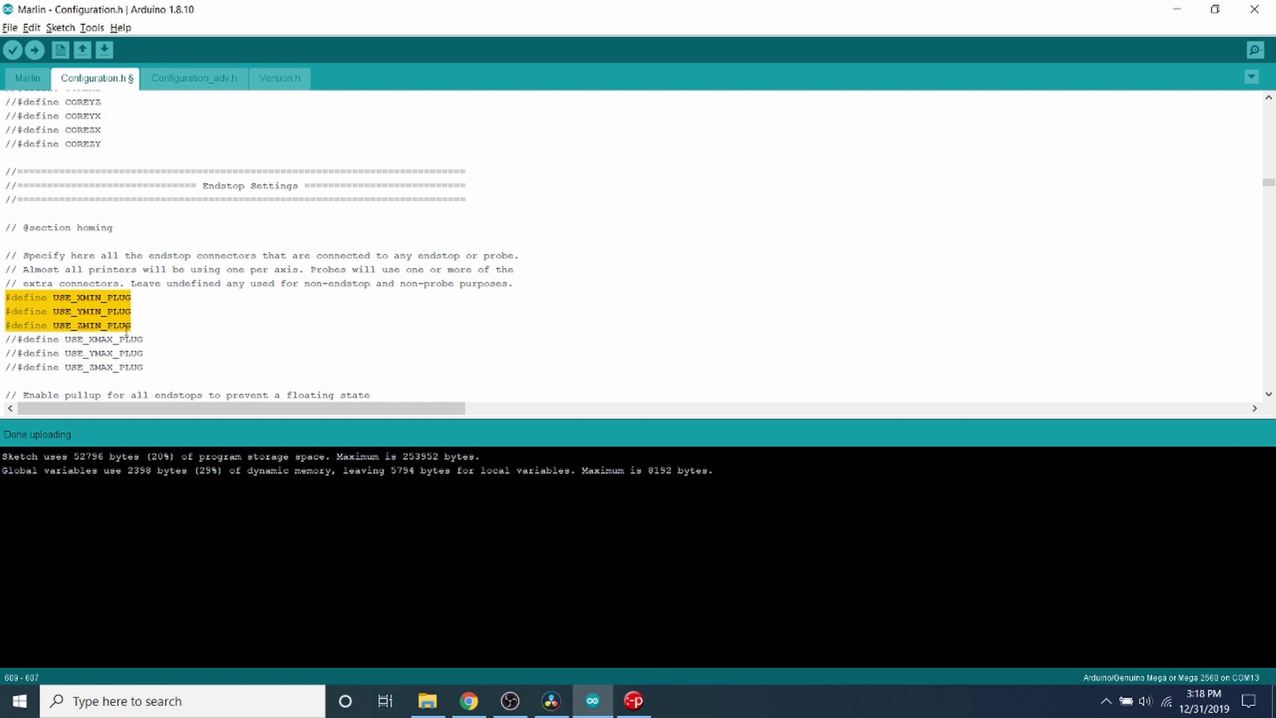
Uncomment and re-comment USE_XMAX_PLUG, then highlight the three MIN plug lines
scroll(131, 325, "down", 1)
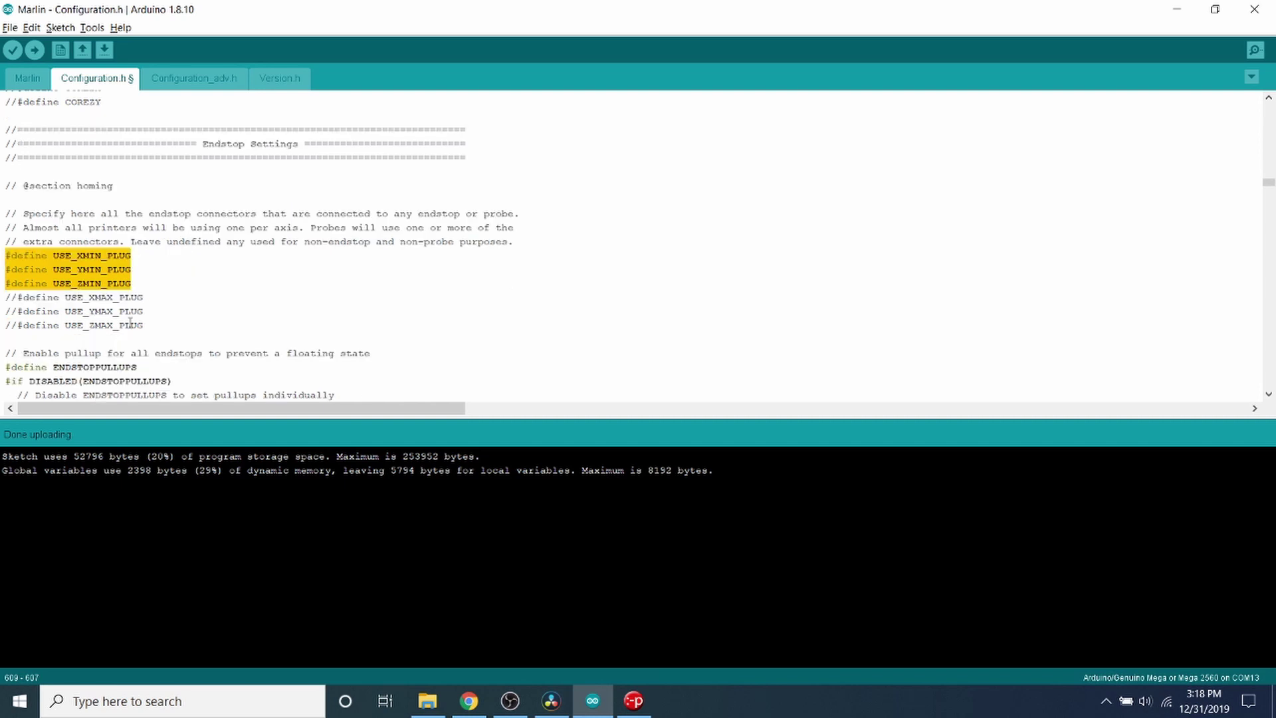
left_click(20, 296)
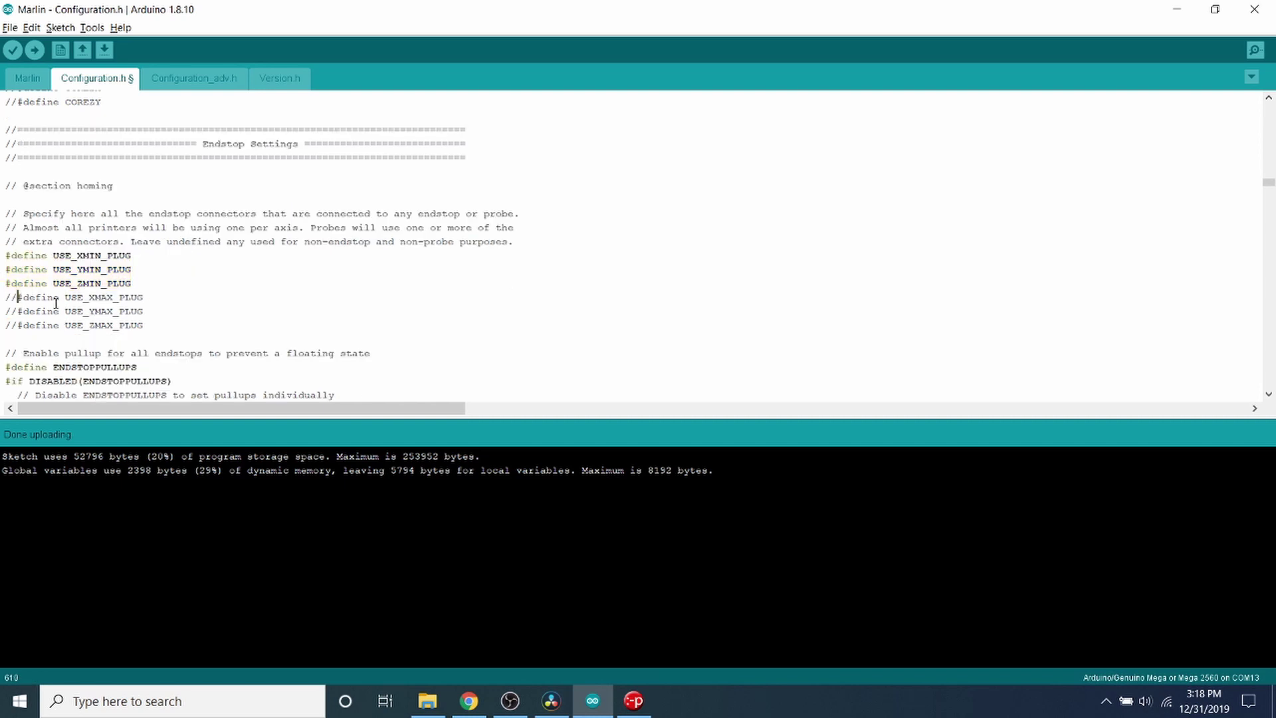
key("BackSpace")
key("BackSpace")
type("//")
left_click_drag(131, 284, 2, 254)
Review the ENDSTOPPULLUPS and ENDSTOPPULLDOWNS block on the way down to the inverting settings
scroll(236, 279, "down", 3)
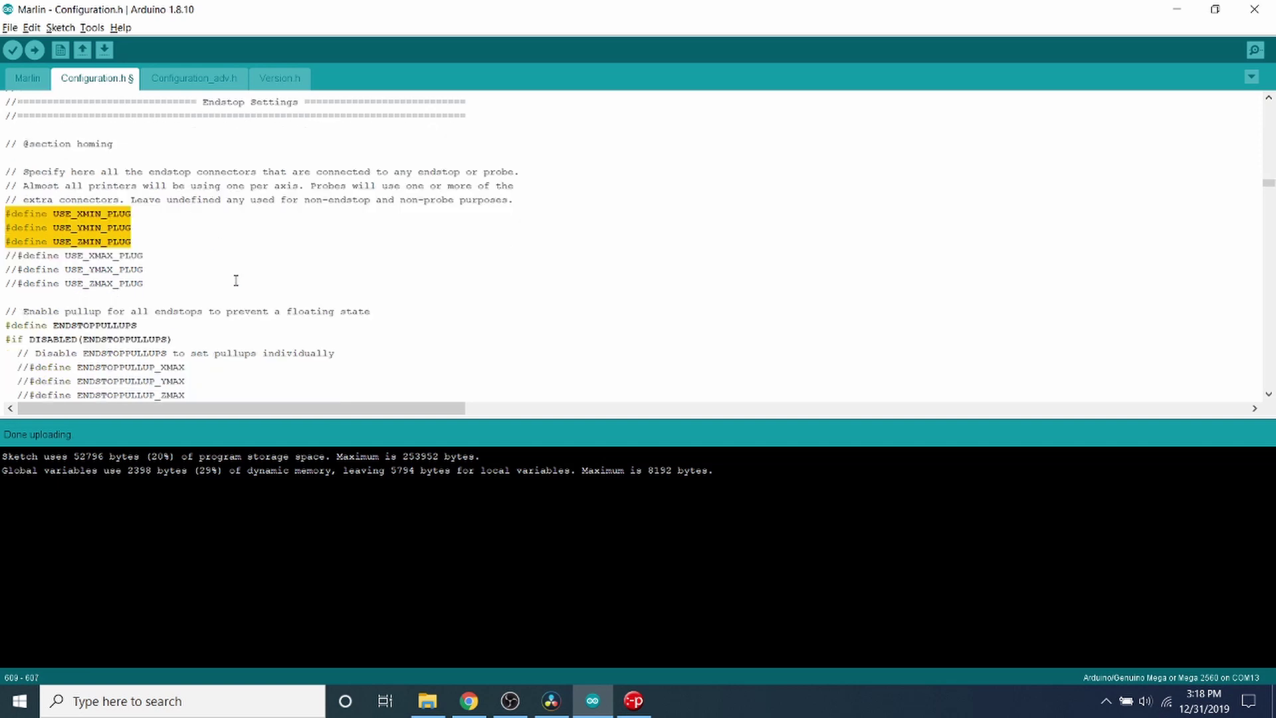
scroll(236, 281, "down", 2)
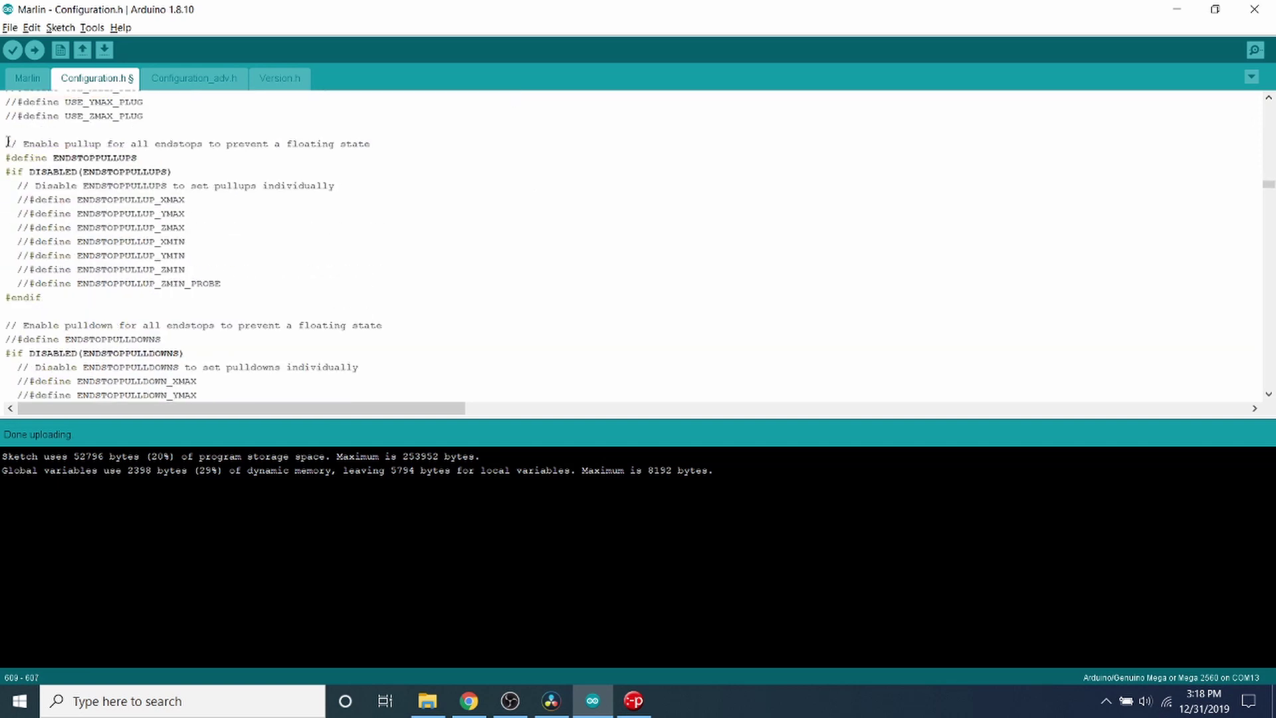
left_click_drag(12, 143, 419, 142)
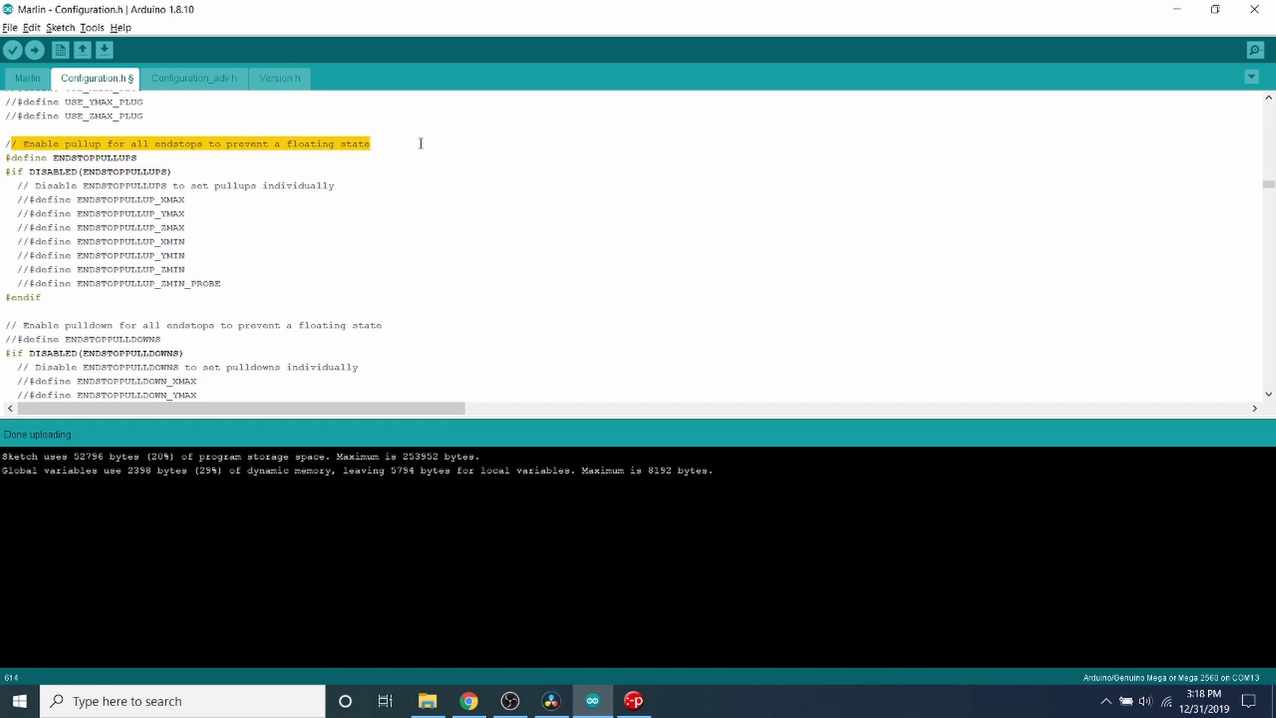
double_click(90, 160)
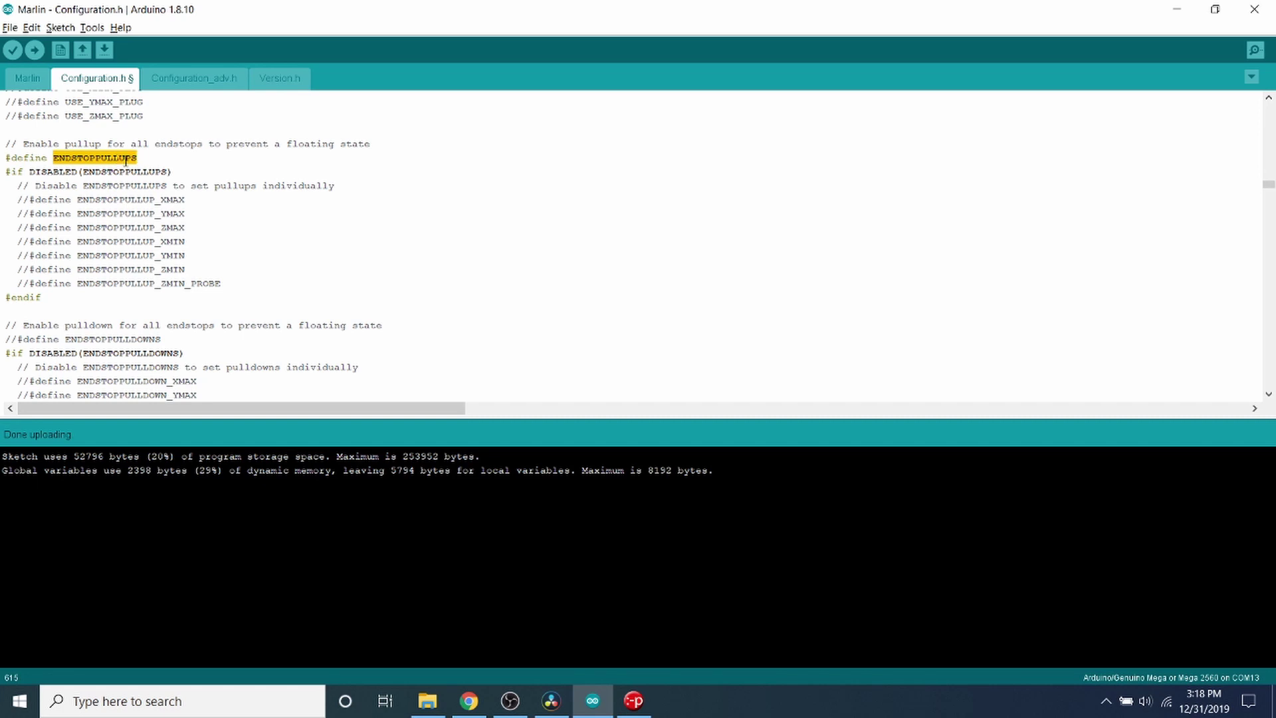
double_click(87, 341)
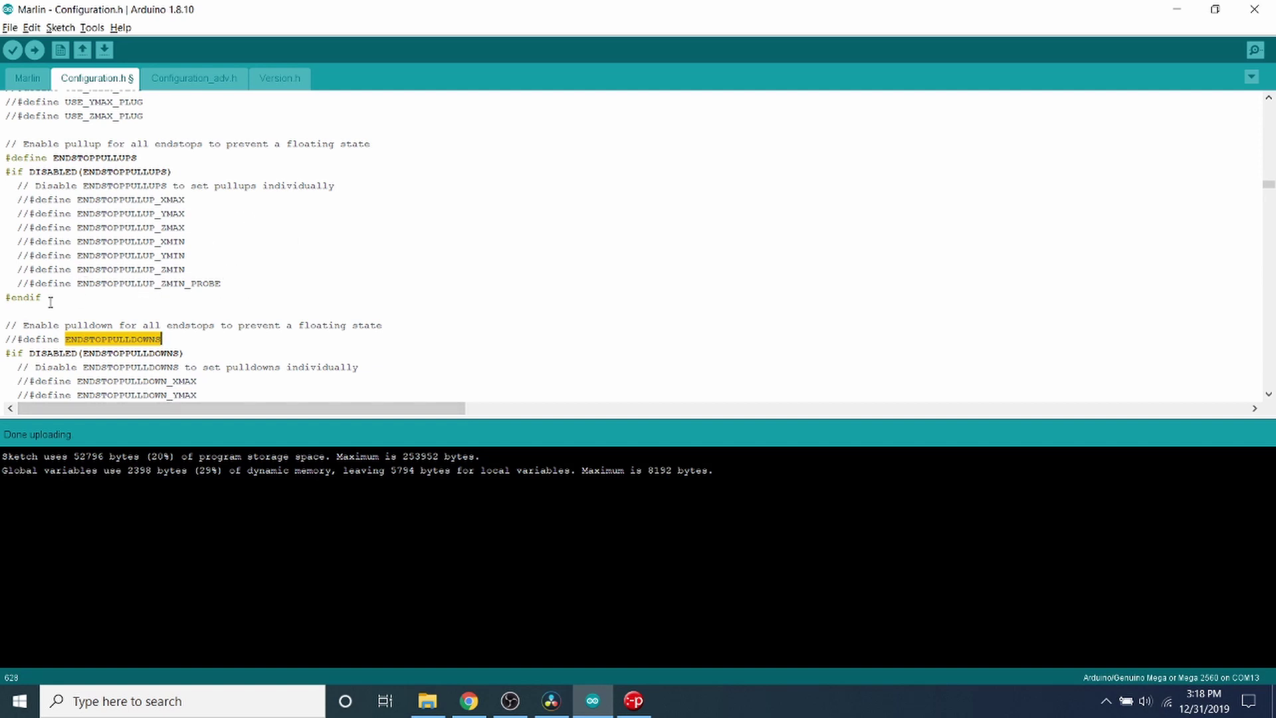
left_click_drag(42, 299, 3, 175)
scroll(9, 183, "down", 2)
scroll(70, 289, "down", 2)
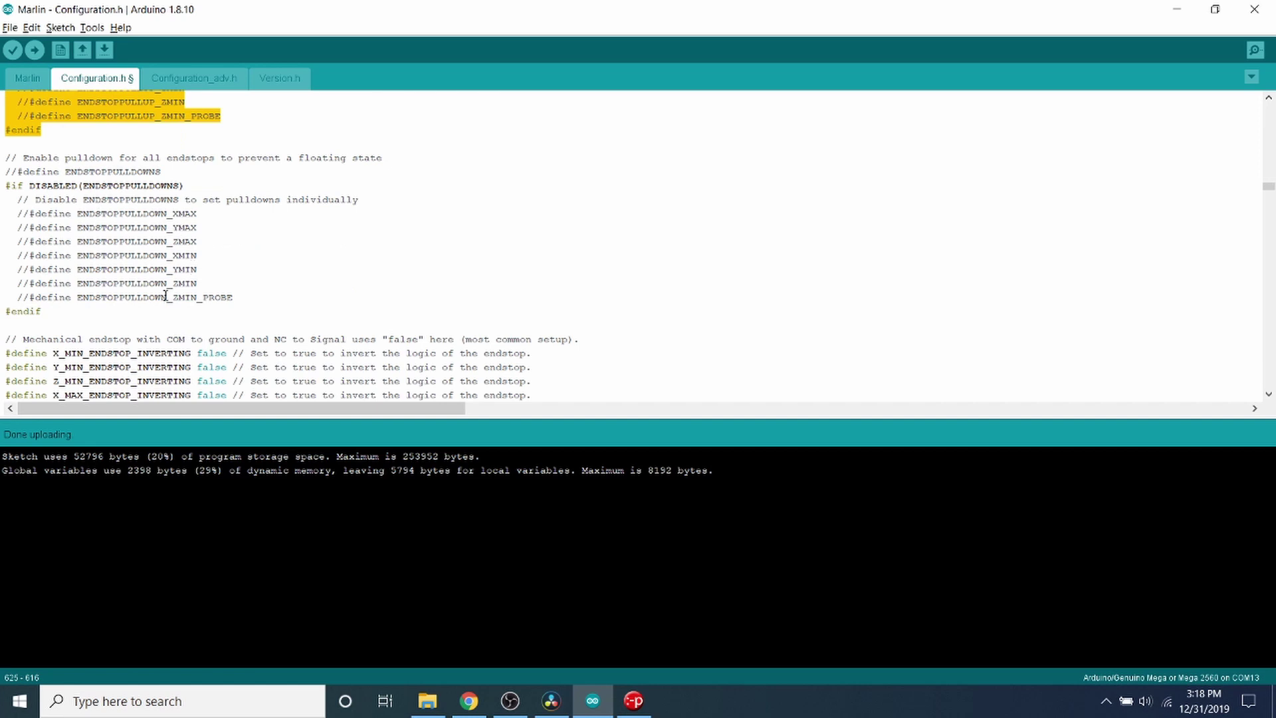
scroll(159, 299, "down", 3)
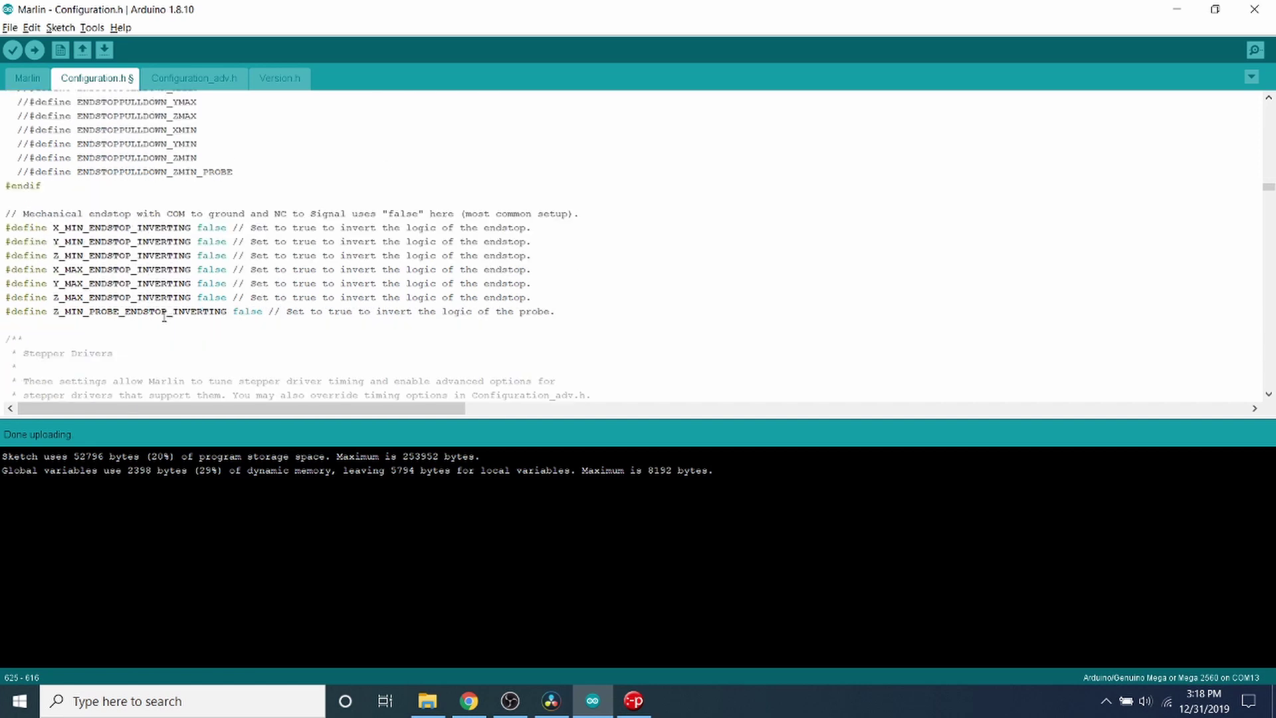
Change X_MIN_ENDSTOP_INVERTING from false to true, leaving the other inverting lines false
left_click_drag(565, 311, 6, 241)
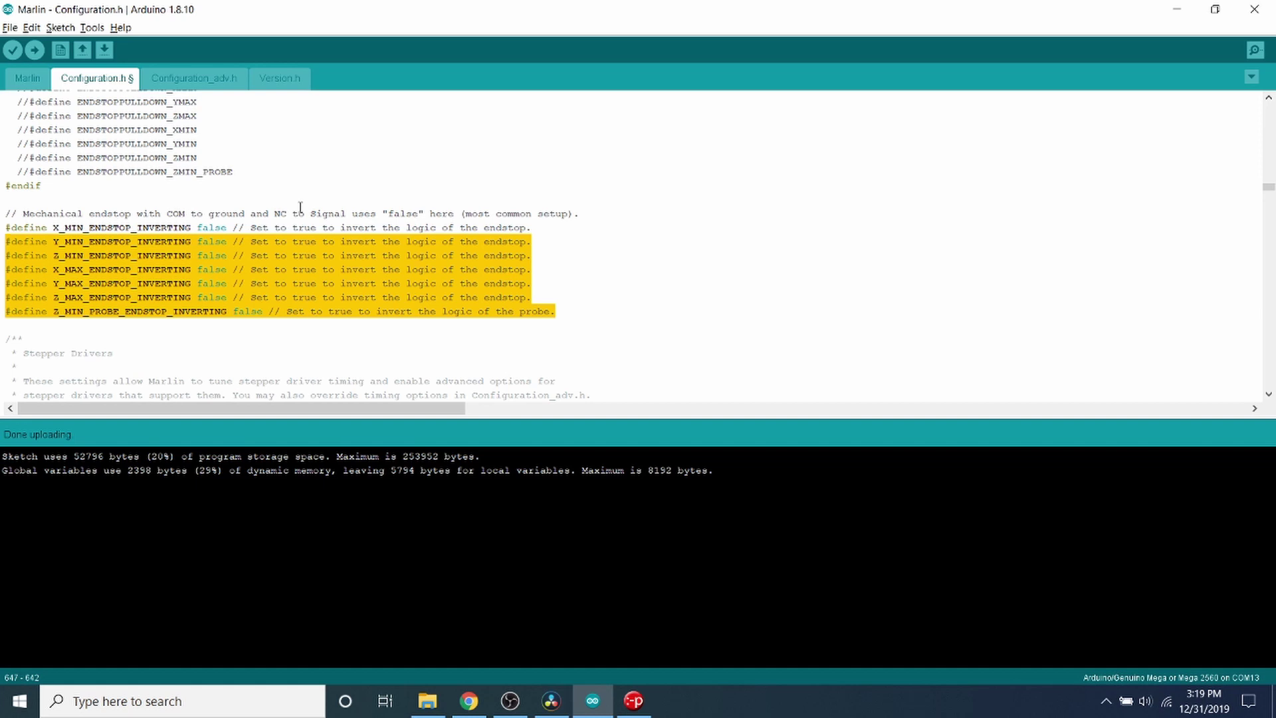
left_click(211, 228)
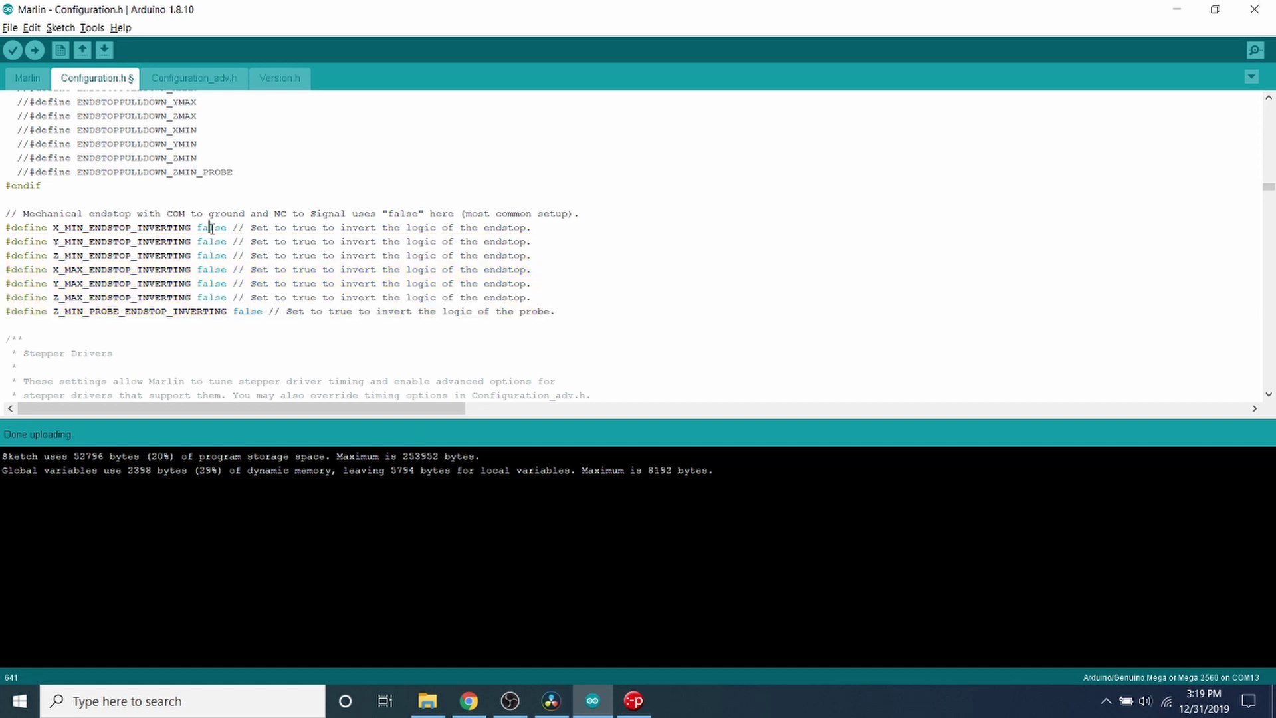
double_click(210, 227)
type("true")
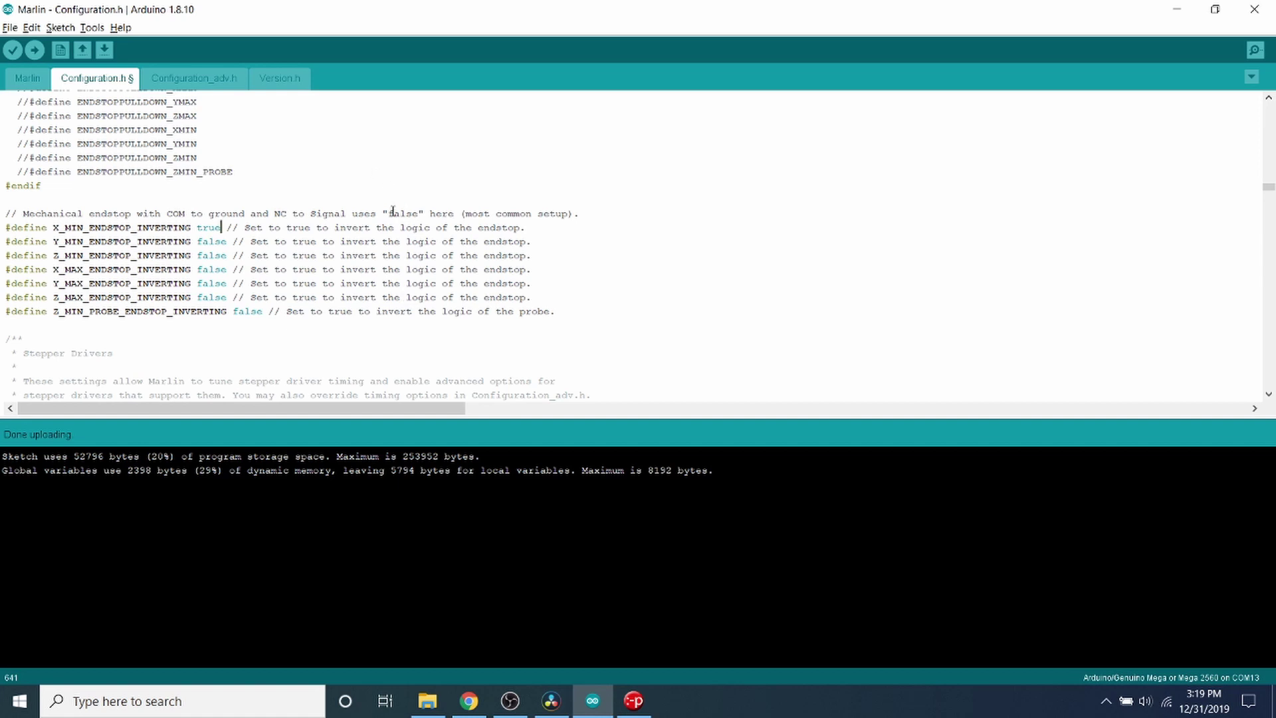
left_click(92, 28)
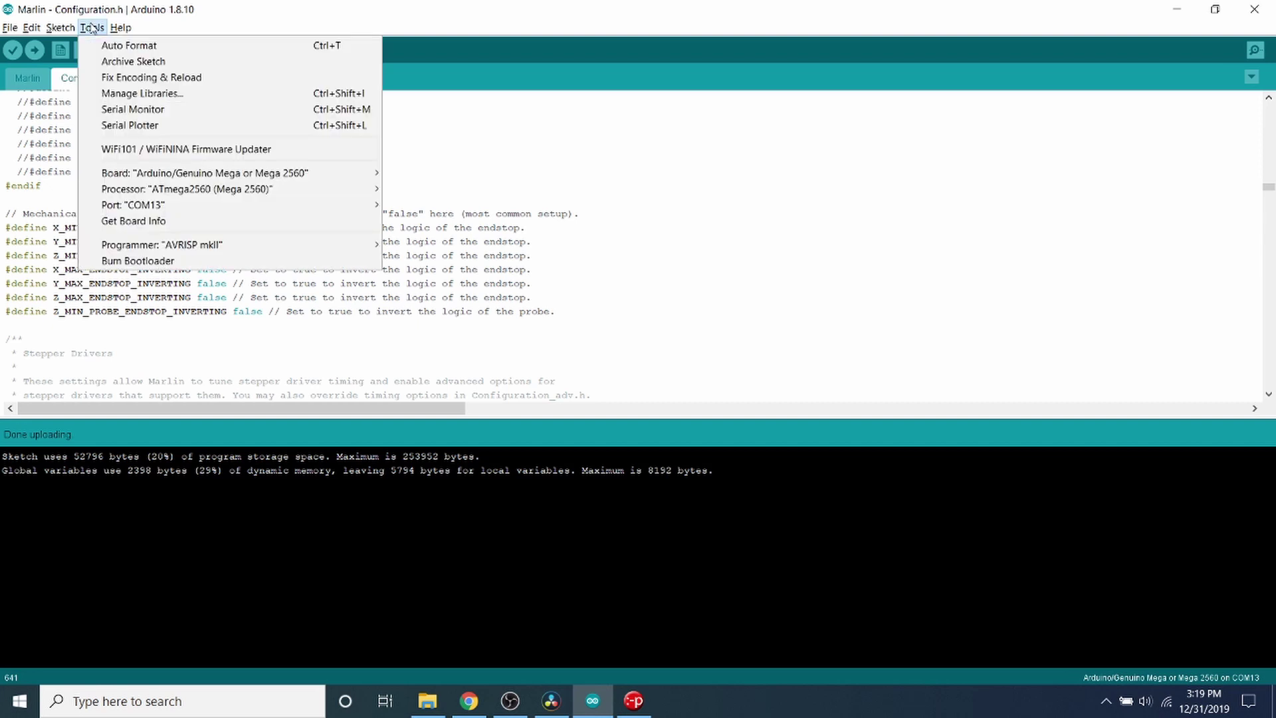
mouse_move(142, 178)
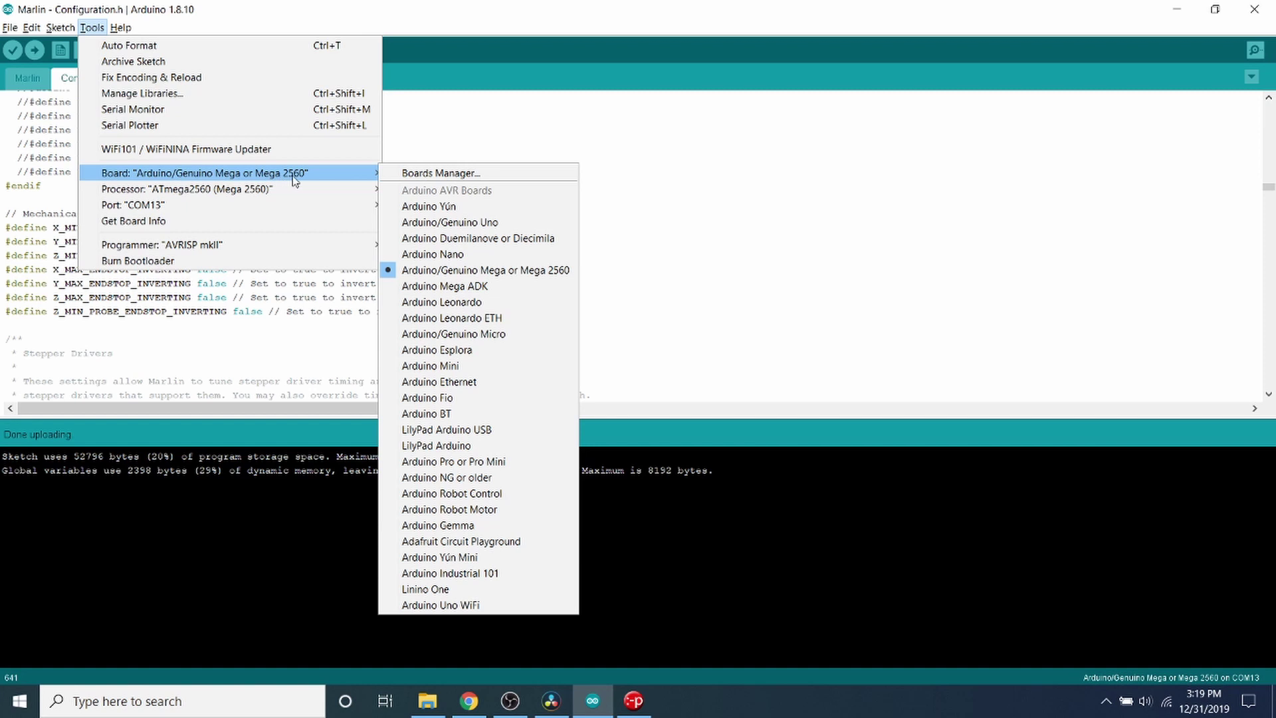
mouse_move(237, 209)
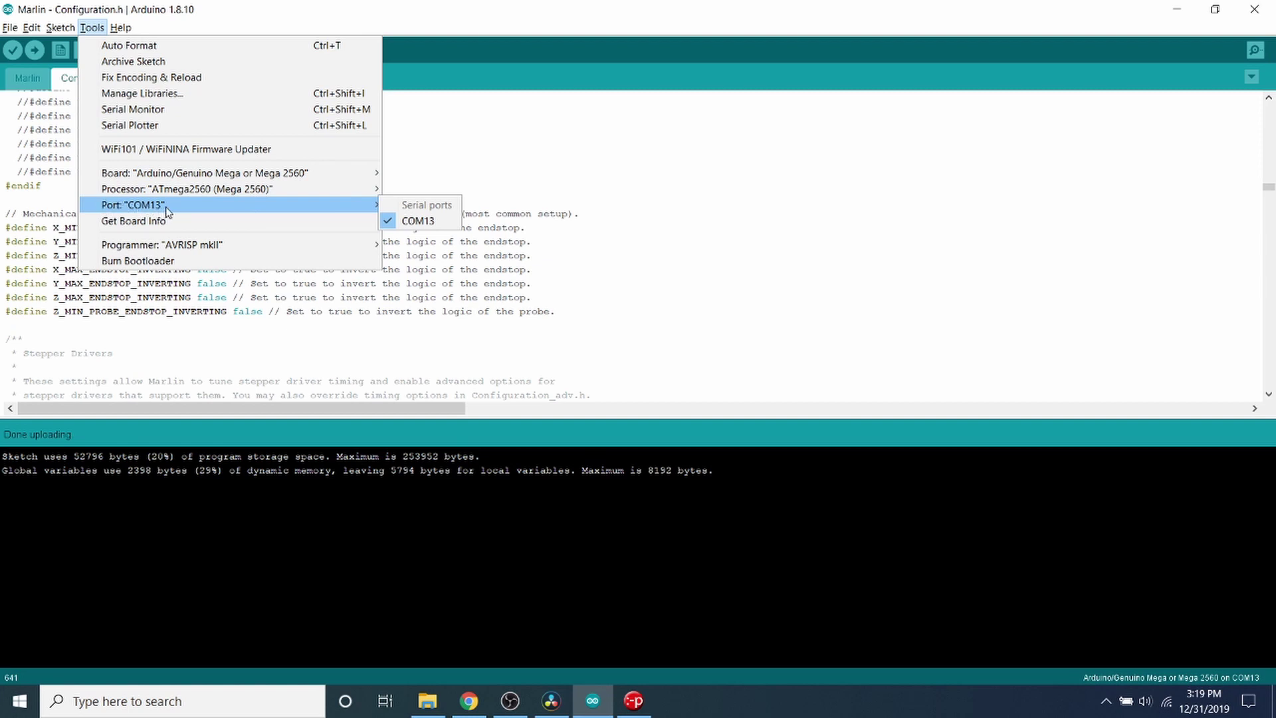
left_click(410, 223)
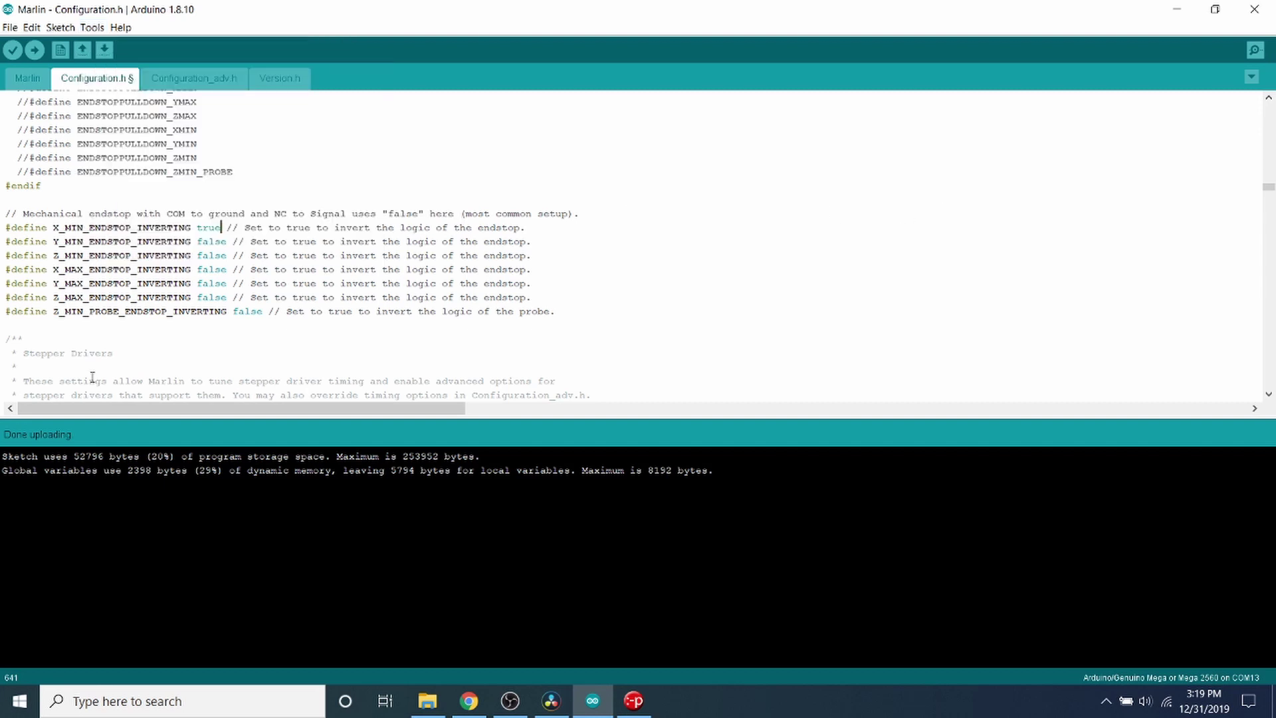
Upload the revised Marlin build (52800 bytes, 20%) to the Mega 2560
left_click(36, 56)
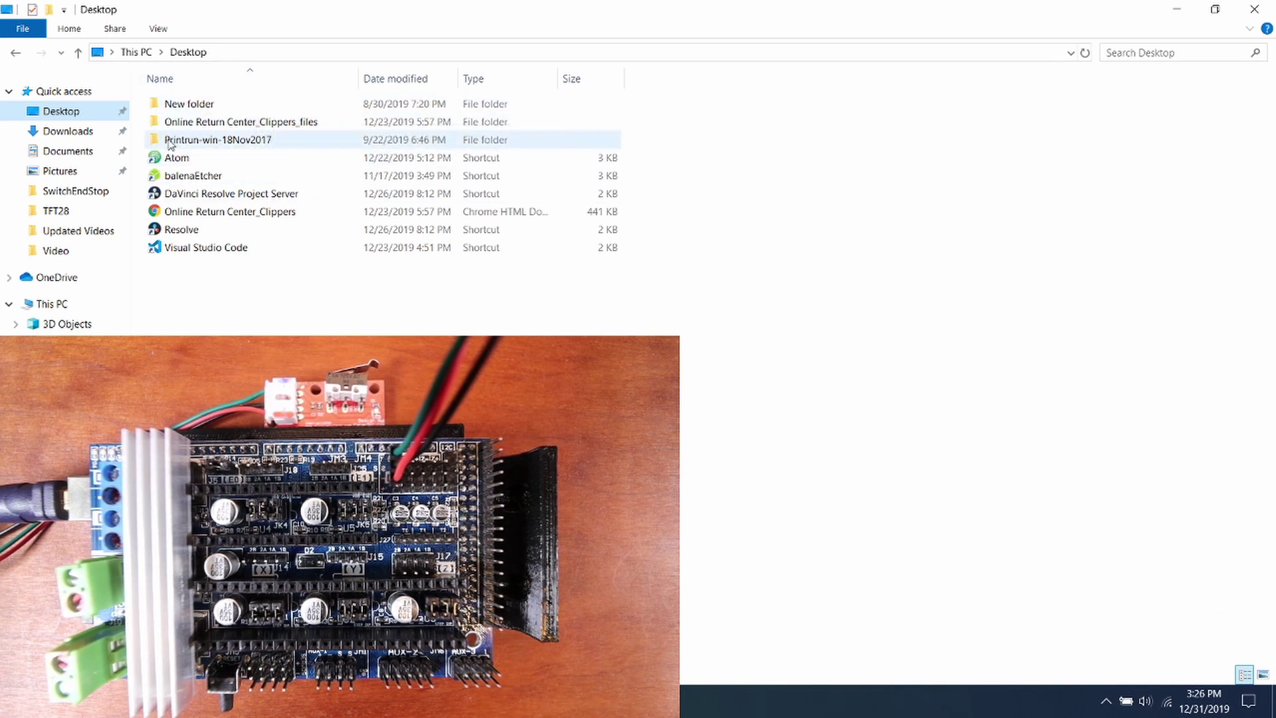
Launch pronterface from the Desktop's Printrun-win-18Nov2017 folder
double_click(195, 141)
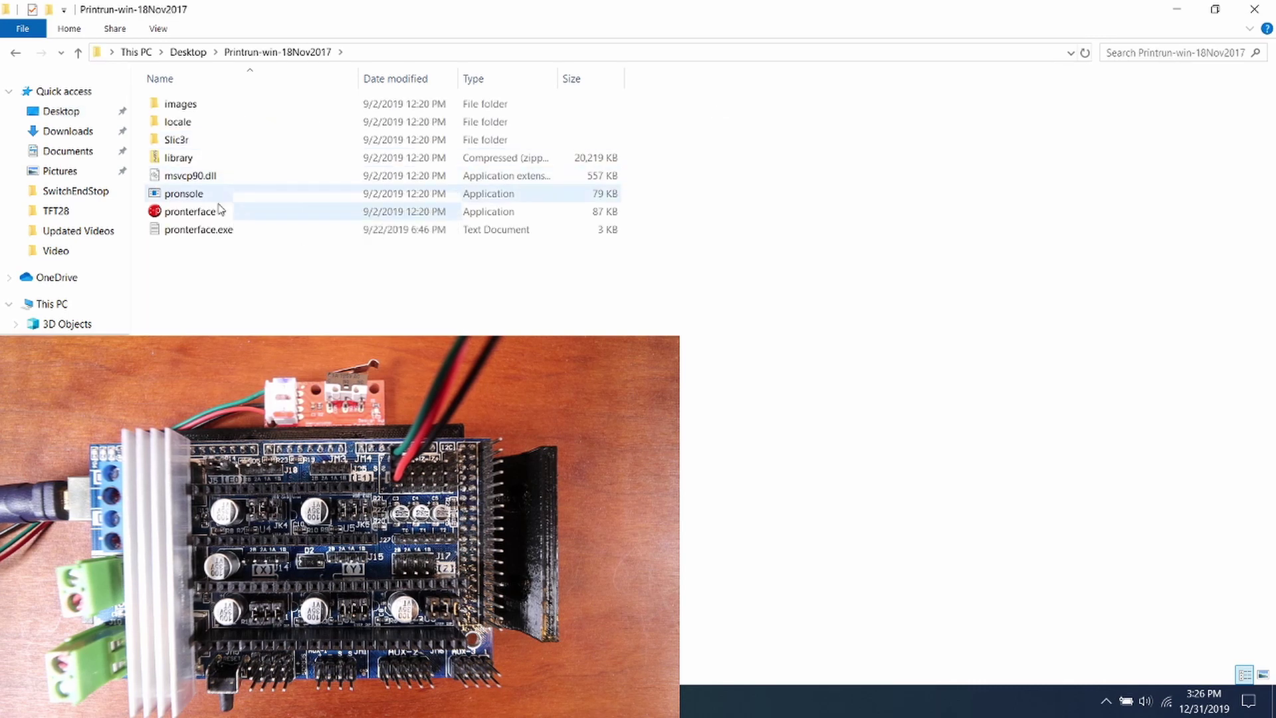
double_click(190, 211)
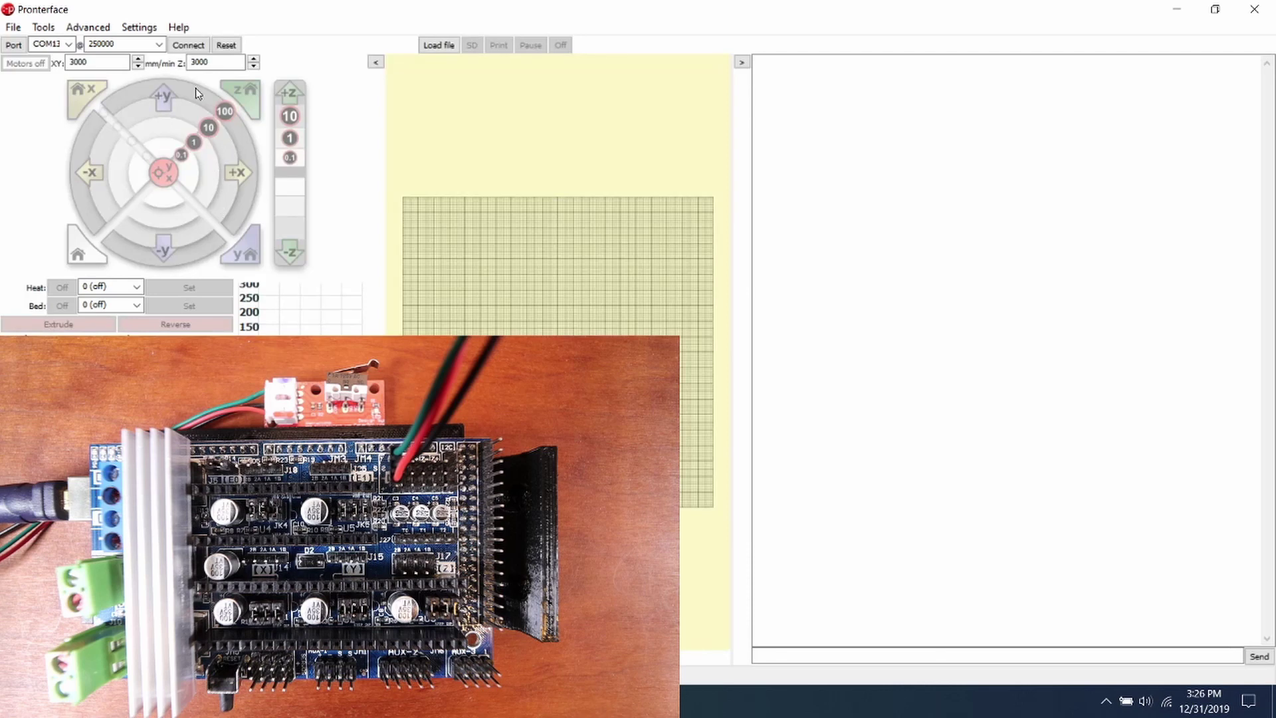
Connect Pronterface on COM13 at 250000 baud and confirm the Marlin 2.0.1 version line
left_click(180, 44)
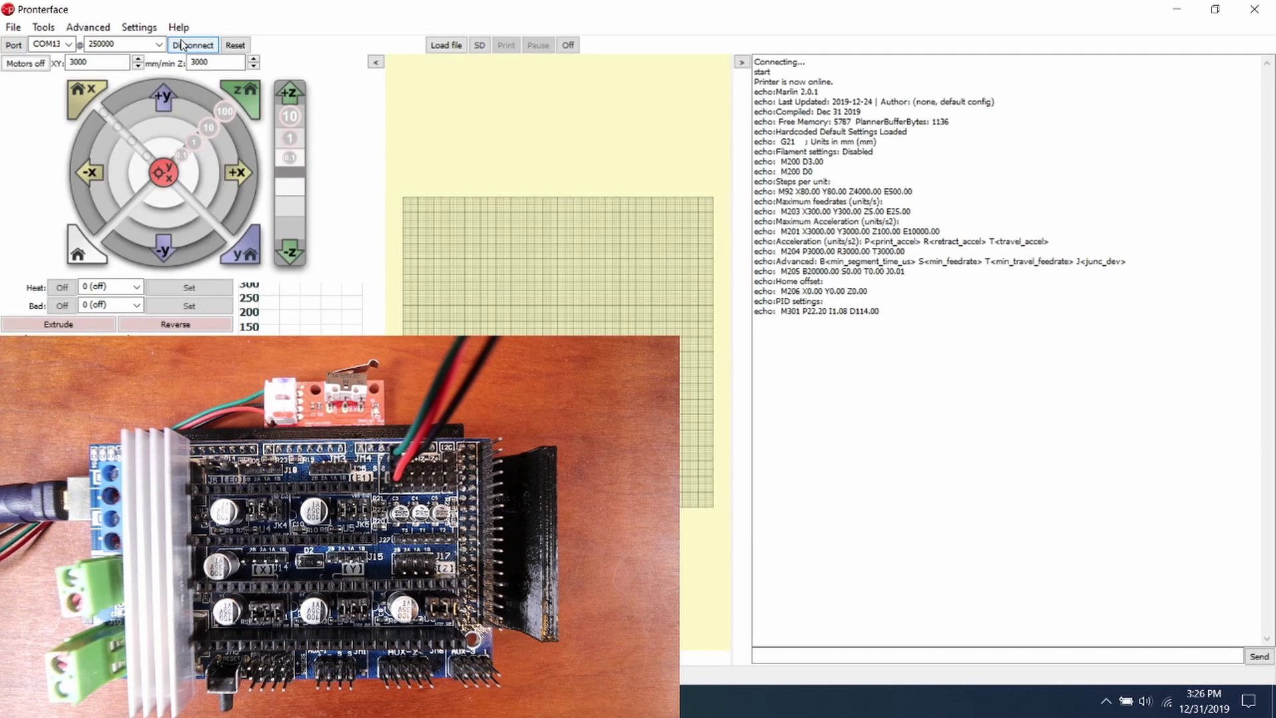
left_click_drag(828, 93, 754, 93)
left_click(754, 101)
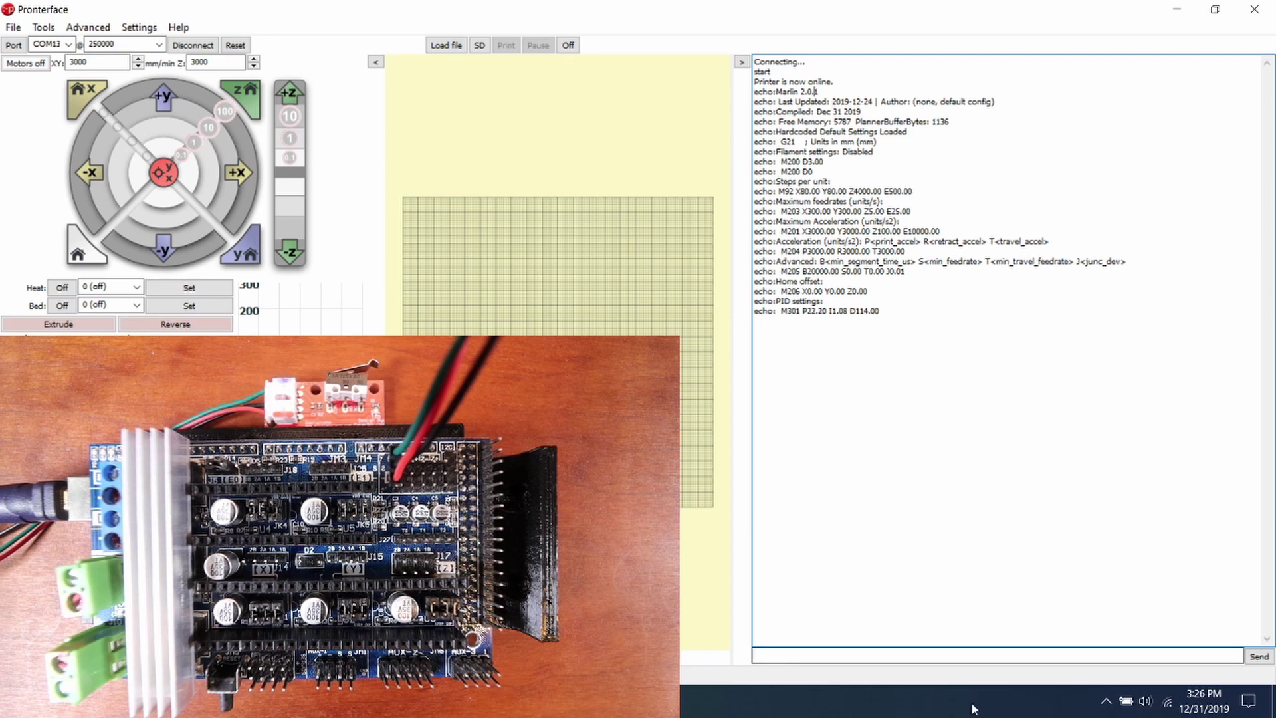
left_click(973, 653)
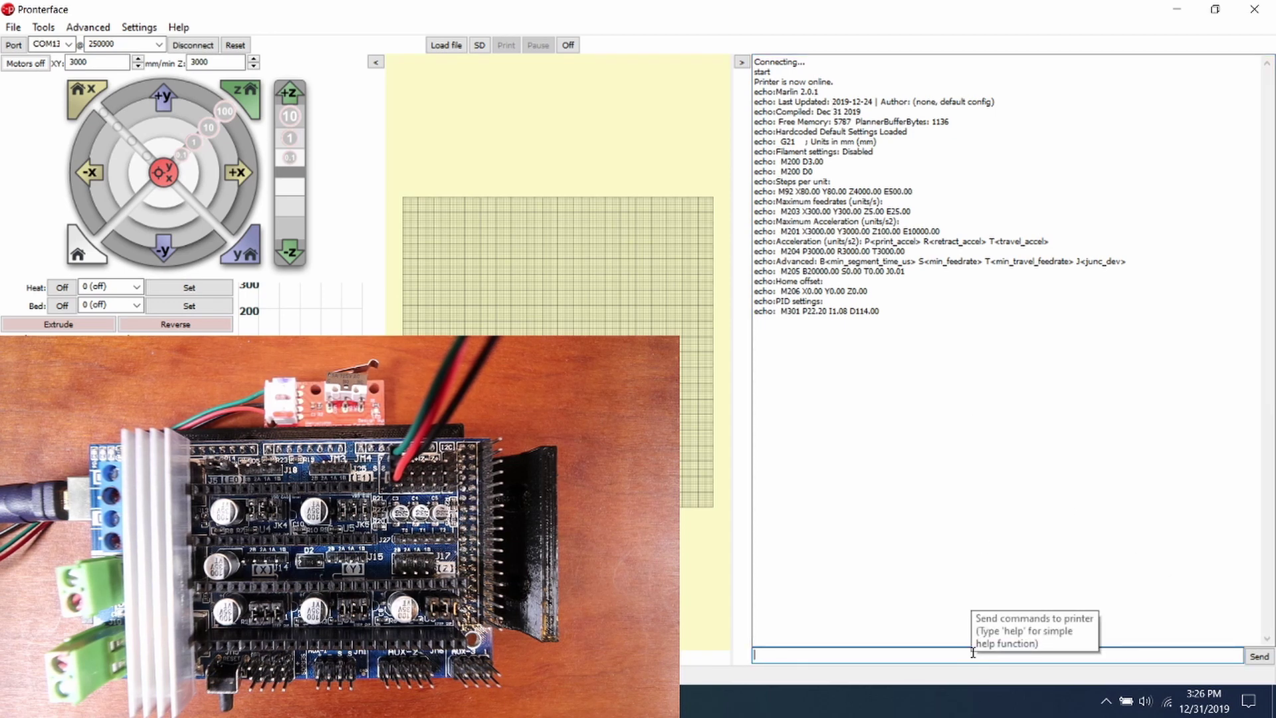
Send M119 three times: x_min reads open, TRIGGERED while pressed, then open again
type("M119")
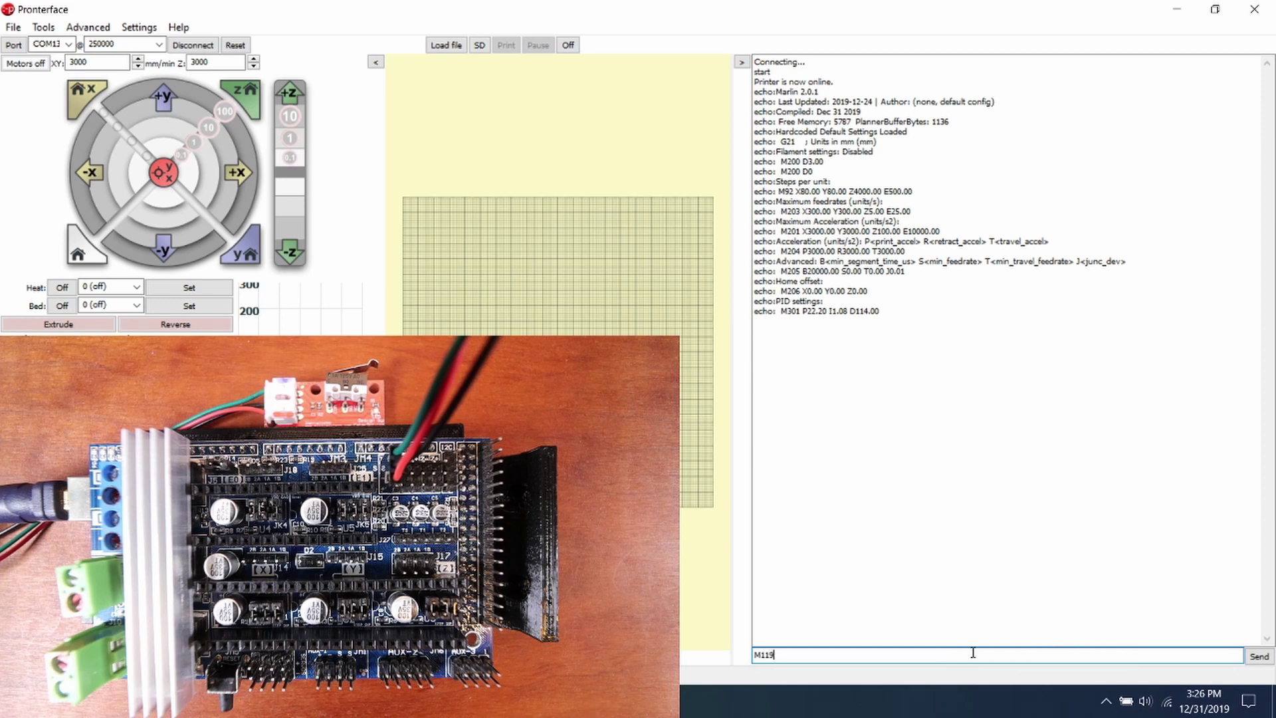
key("Return")
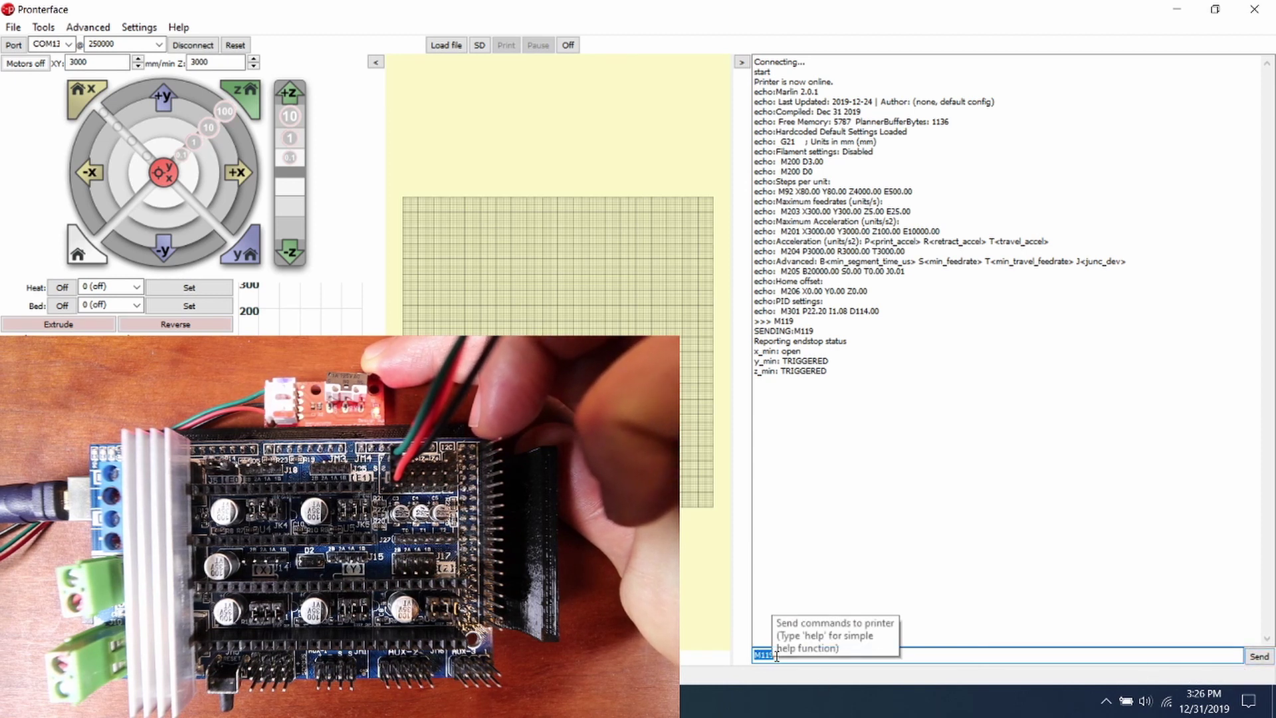
left_click(1258, 656)
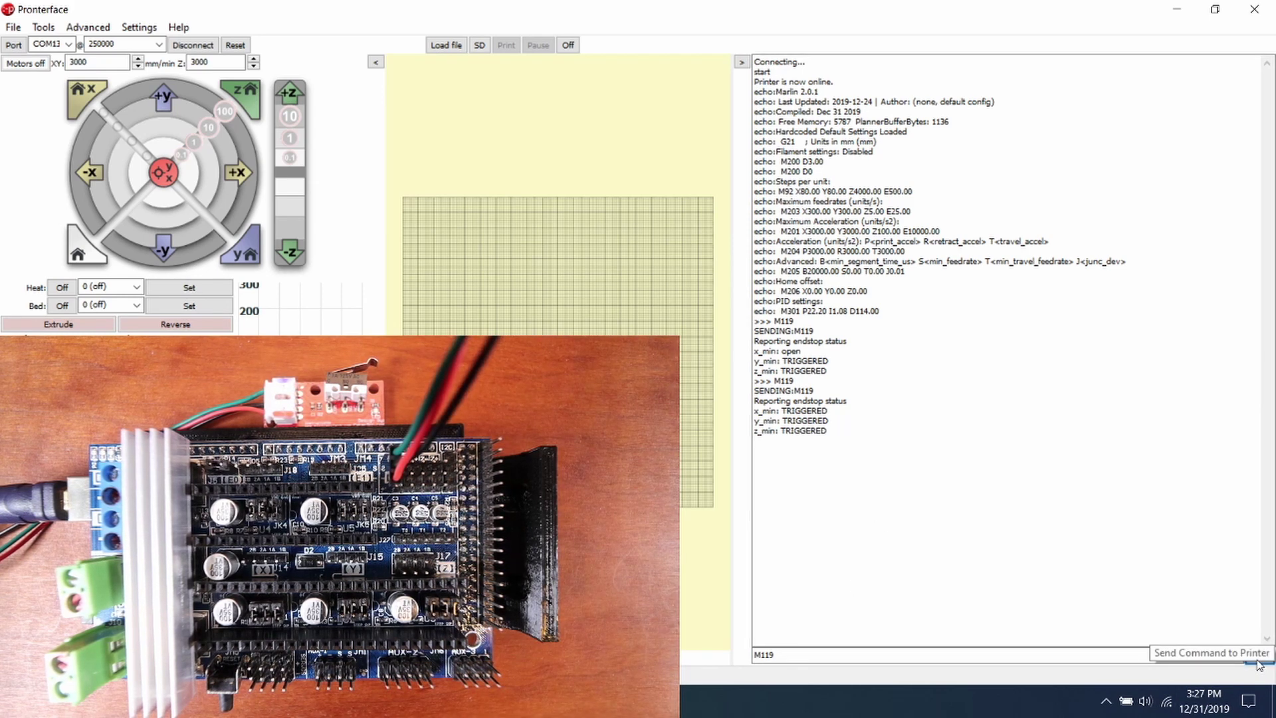
double_click(779, 656)
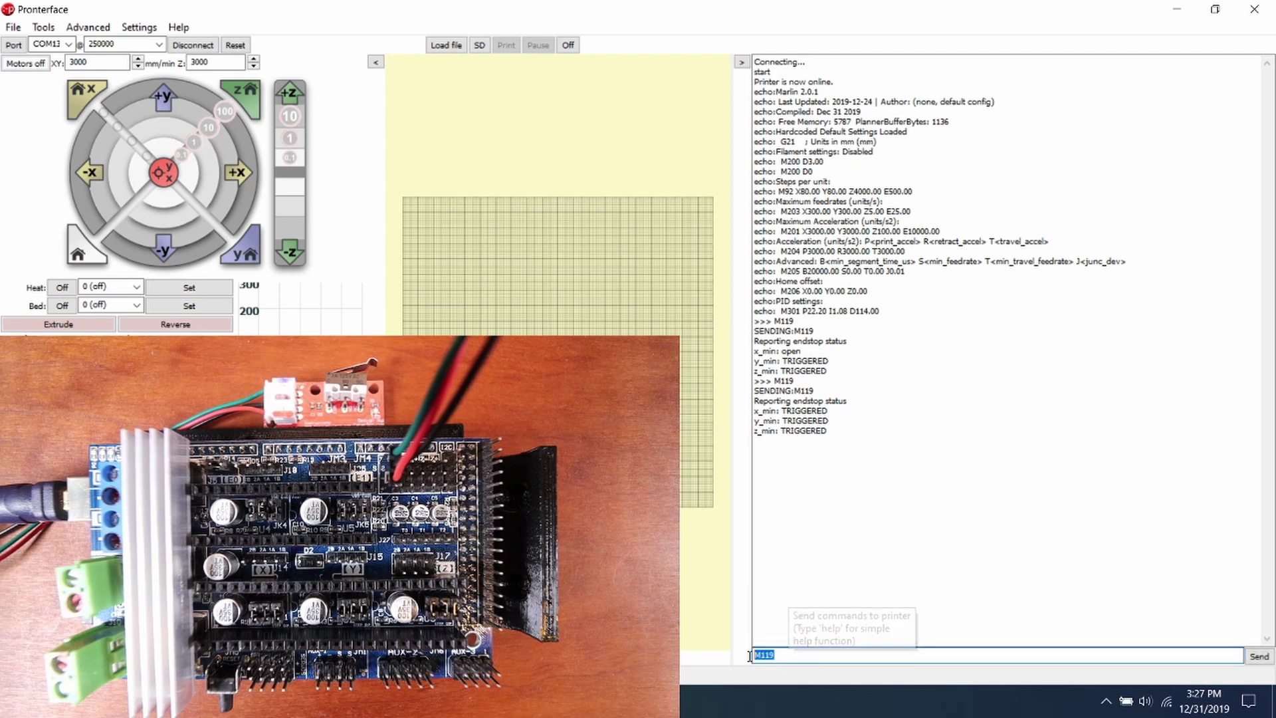
left_click(1259, 656)
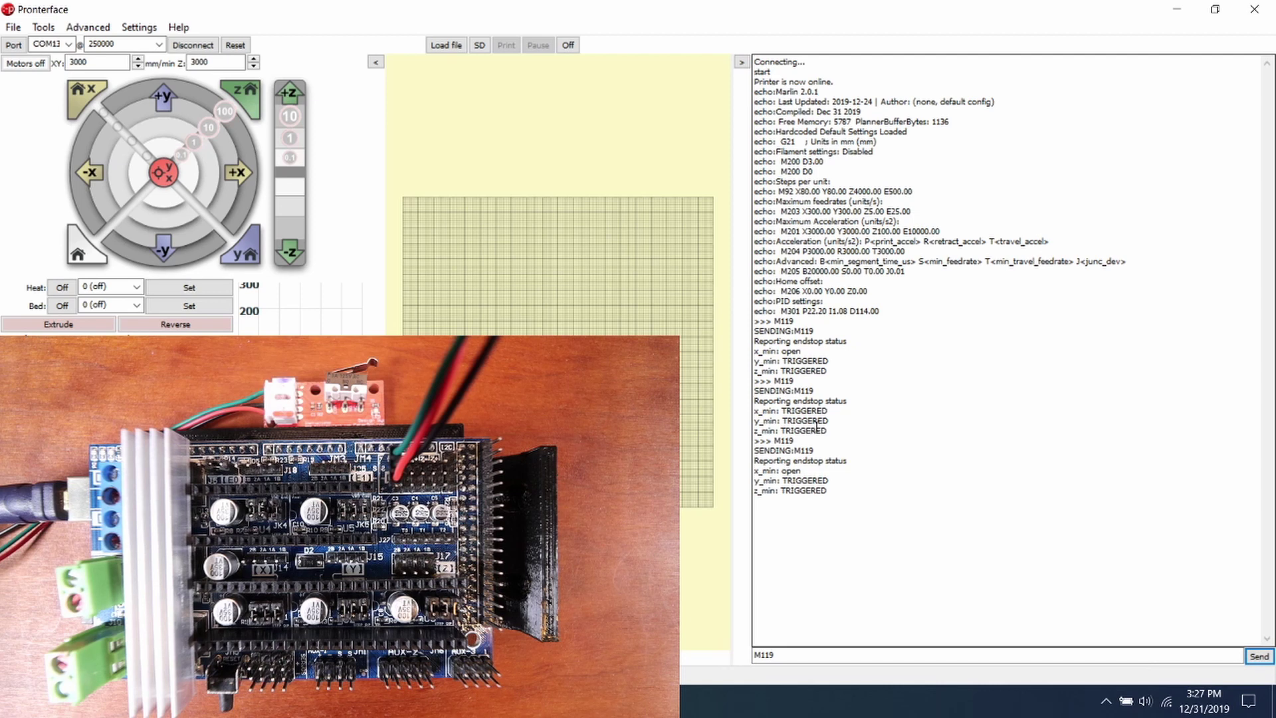